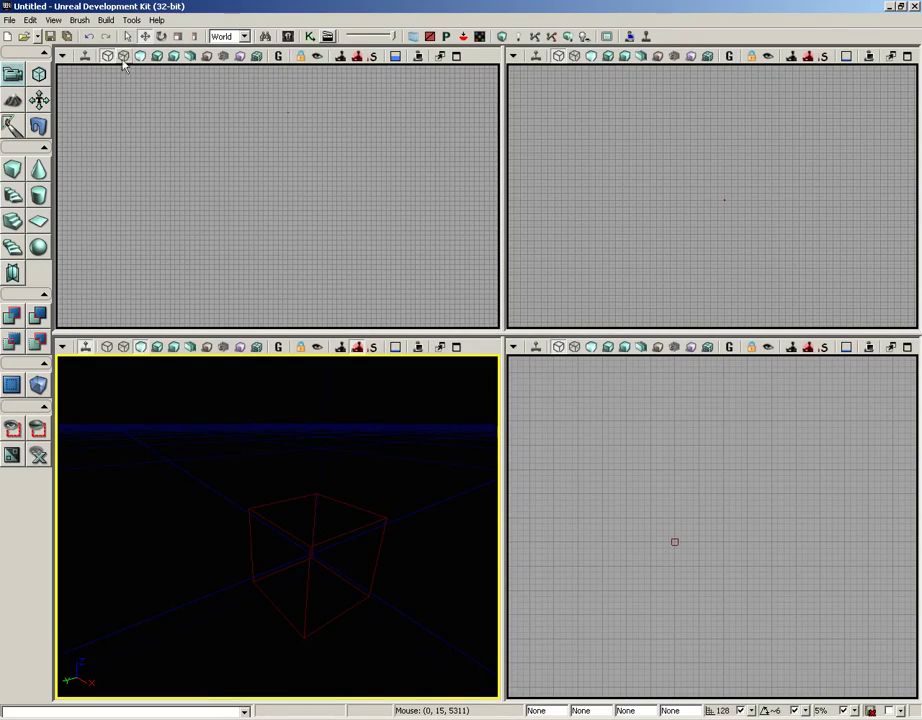
Show the View menu's Browser Windows submenu, which lists the Content Browser
{"action": "left_click", "coordinate": [50, 20]}
{"action": "mouse_move", "coordinate": [67, 38]}
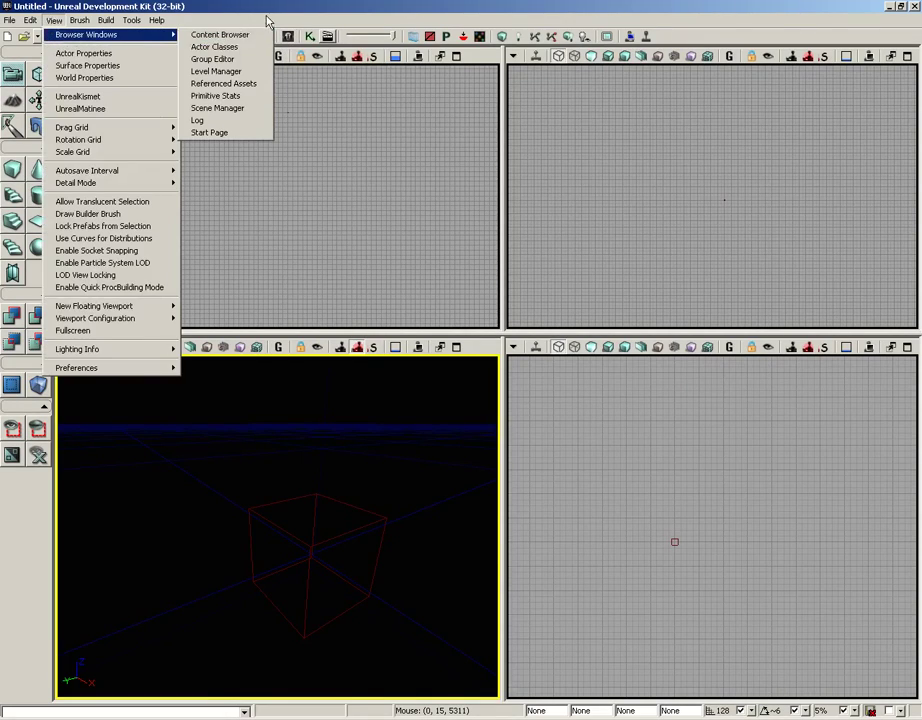
Open the Content Browser from View > Browser Windows, listing all 4098 UTGame assets
{"action": "left_click", "coordinate": [309, 36]}
{"action": "left_click", "coordinate": [309, 36]}
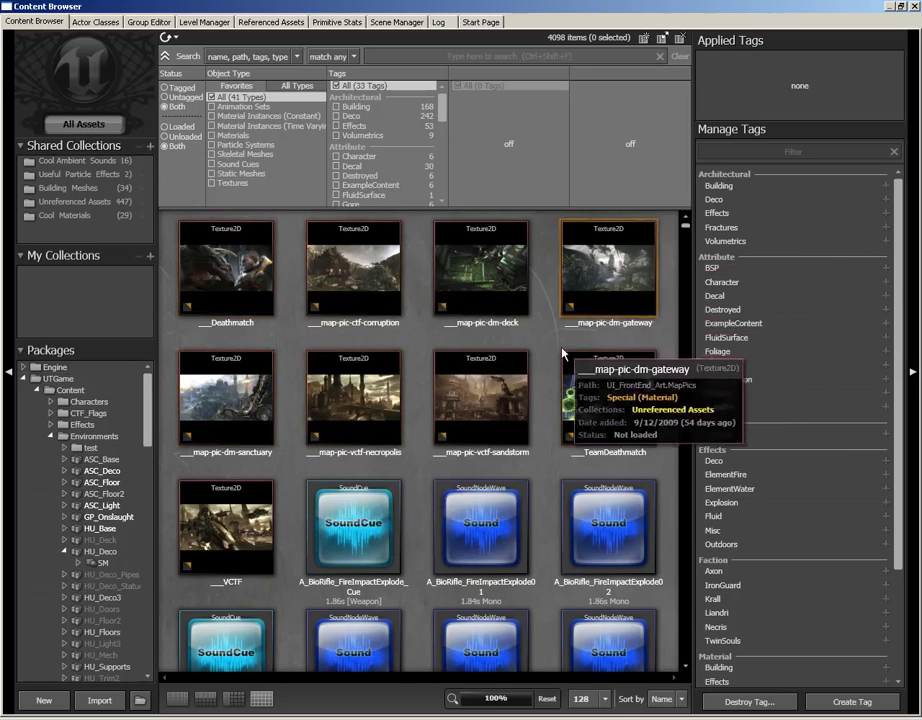
{"action": "scroll", "coordinate": [557, 353], "scroll_direction": "down", "scroll_amount": 2}
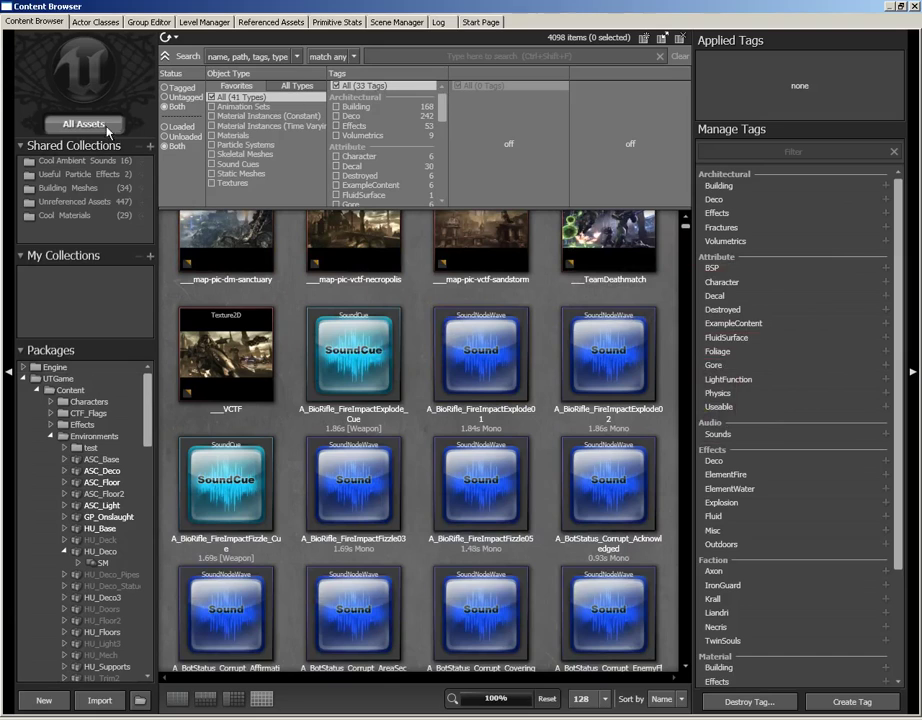
{"action": "scroll", "coordinate": [507, 364], "scroll_direction": "down", "scroll_amount": 8}
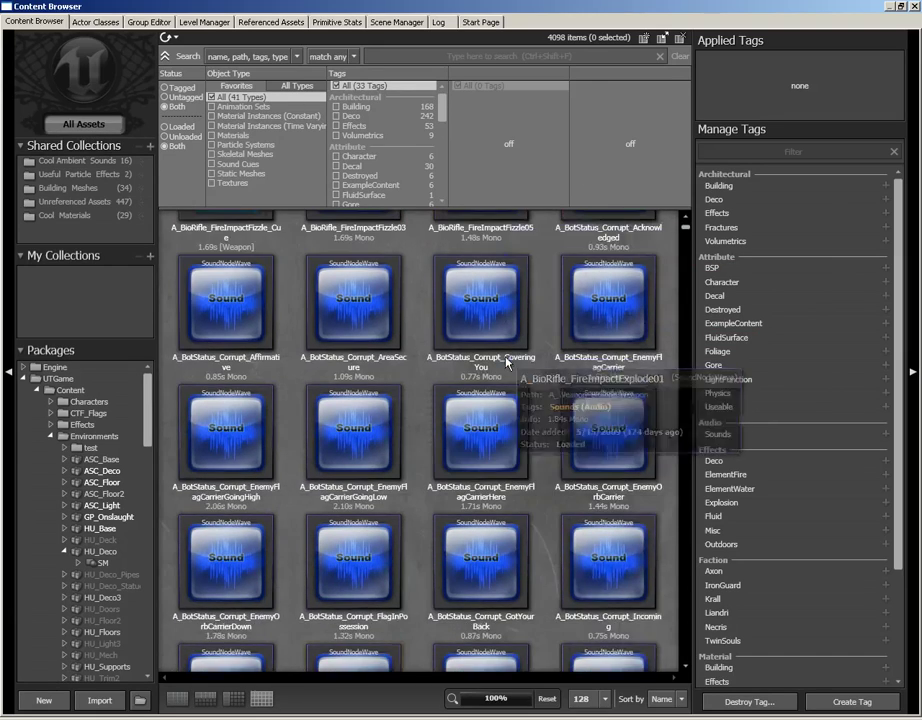
{"action": "scroll", "coordinate": [465, 350], "scroll_direction": "down", "scroll_amount": 15}
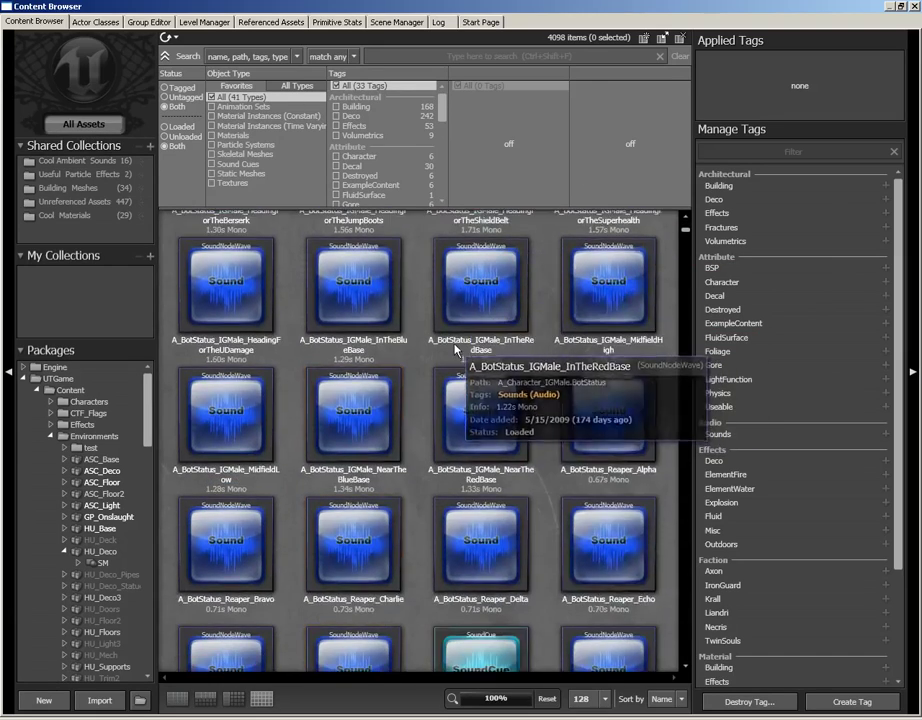
{"action": "scroll", "coordinate": [420, 340], "scroll_direction": "down", "scroll_amount": 12}
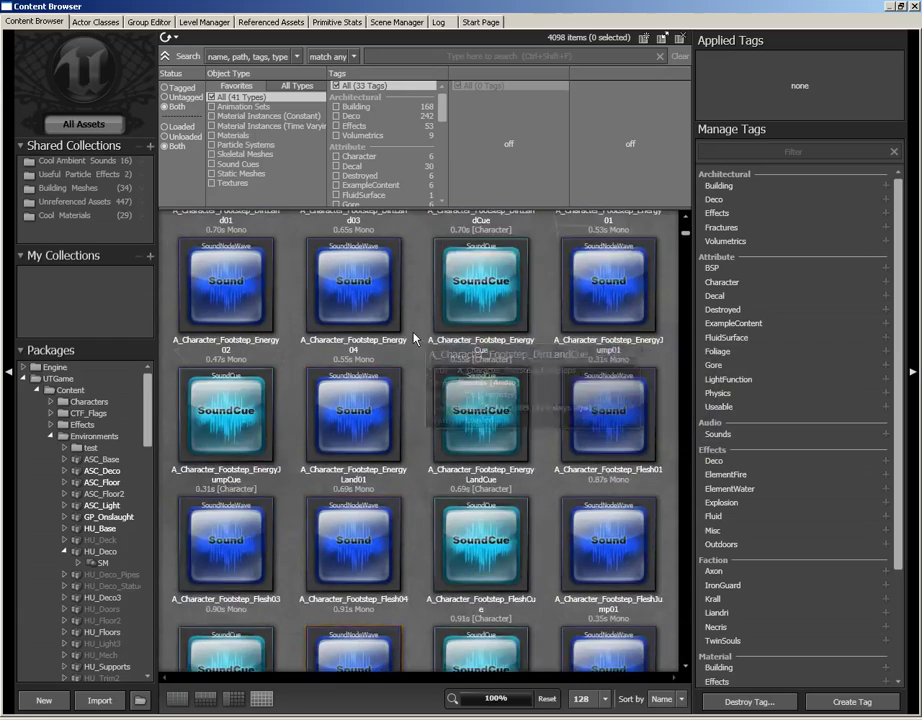
{"action": "scroll", "coordinate": [408, 338], "scroll_direction": "down", "scroll_amount": 8}
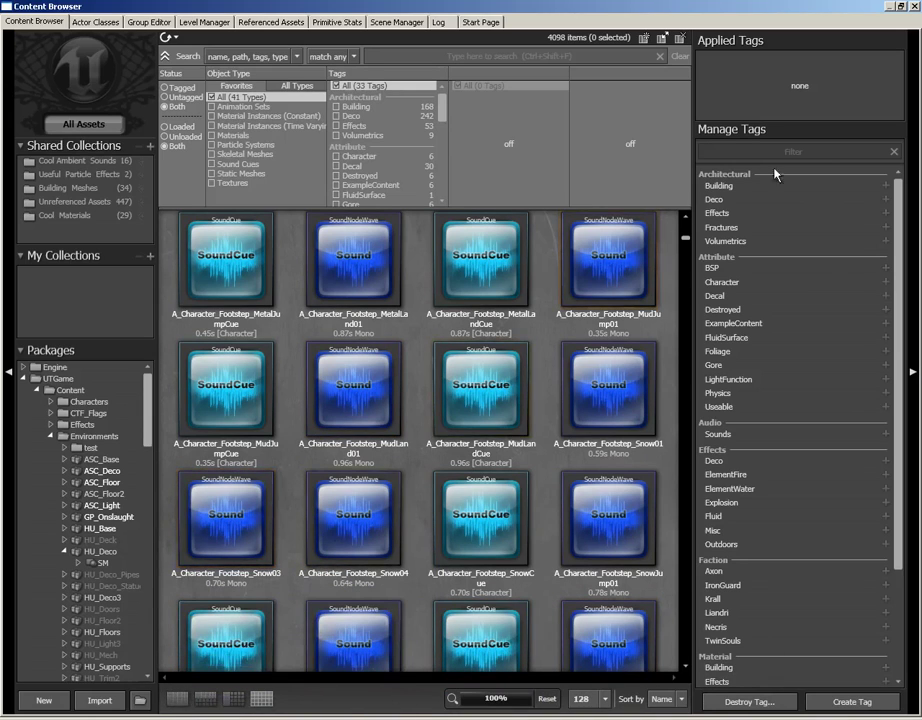
Restore the Content Browser to a floating window, shorten it, move it to the top, and widen it
{"action": "left_click", "coordinate": [902, 7]}
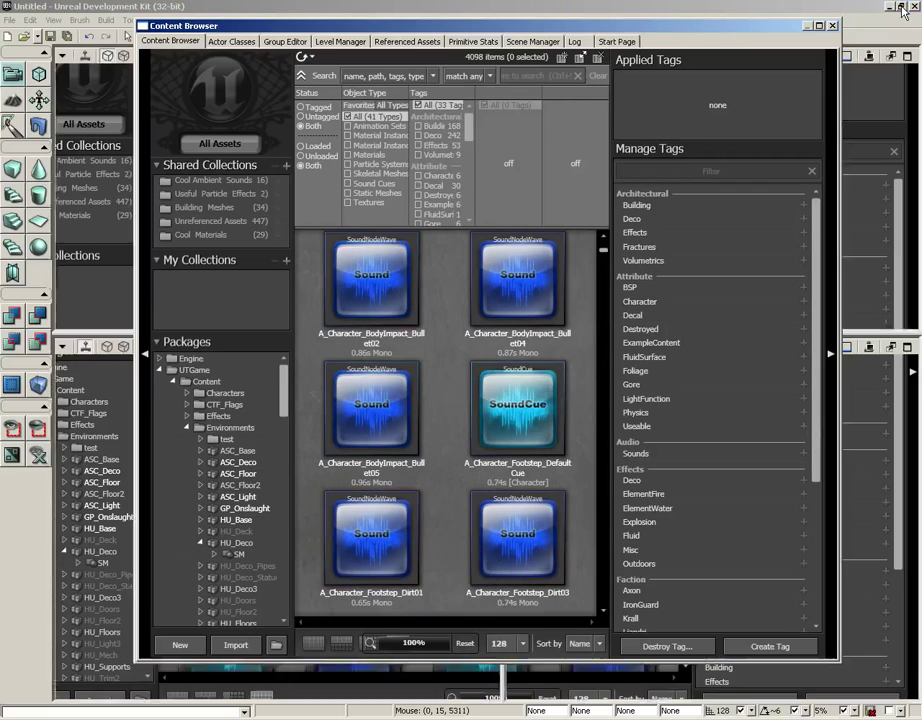
{"action": "left_click_drag", "start_coordinate": [738, 16], "coordinate": [738, 256]}
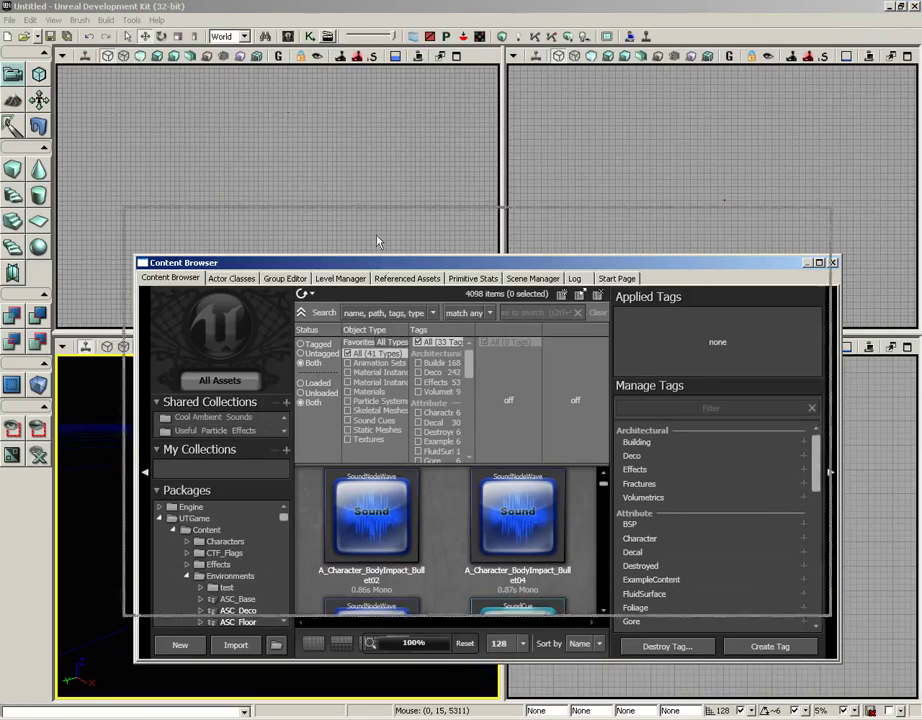
{"action": "left_click_drag", "start_coordinate": [383, 264], "coordinate": [357, 30]}
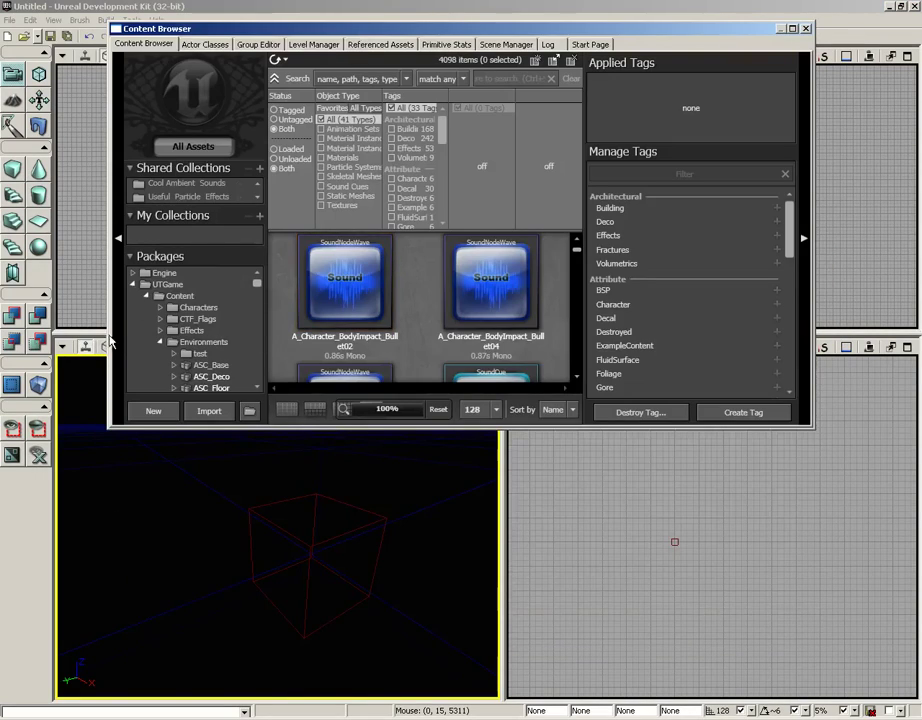
{"action": "left_click_drag", "start_coordinate": [110, 340], "coordinate": [56, 243]}
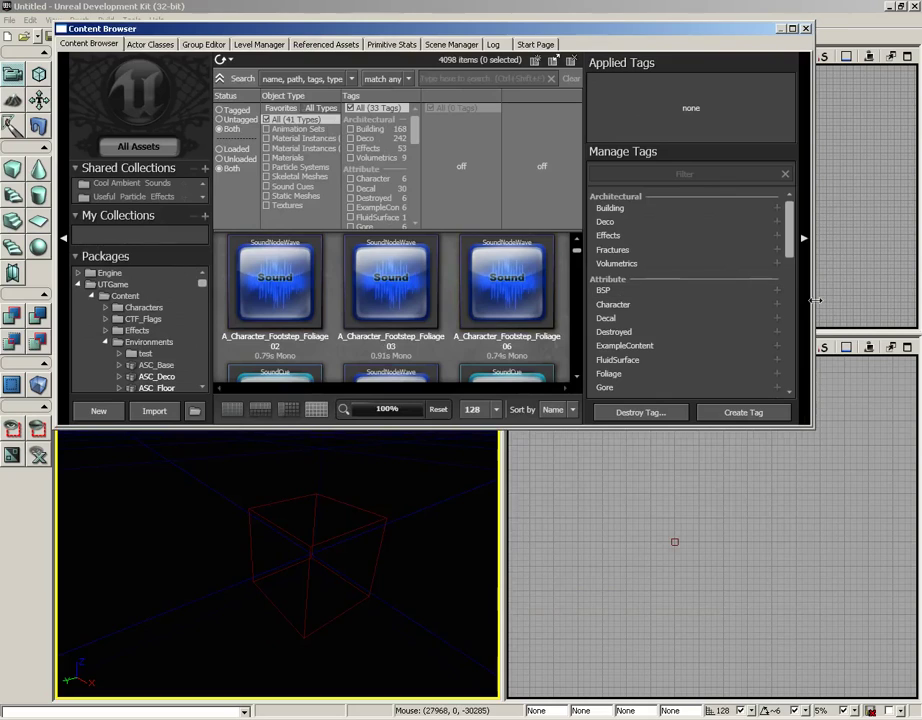
{"action": "left_click_drag", "start_coordinate": [813, 300], "coordinate": [886, 306]}
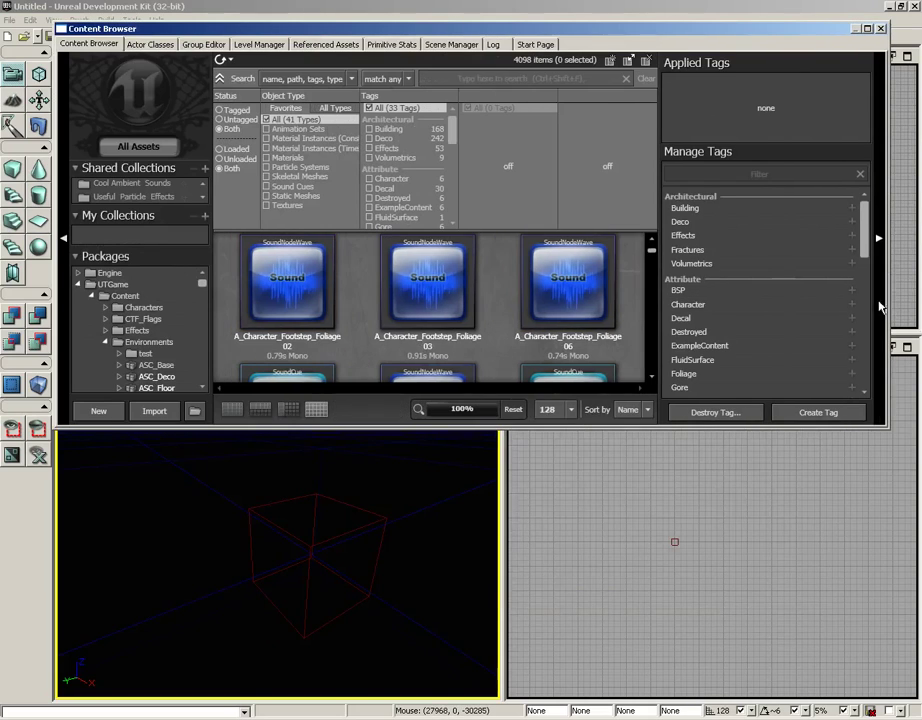
Collapse the tags and packages panels and lengthen the Content Browser to two thumbnail rows
{"action": "left_click", "coordinate": [878, 240]}
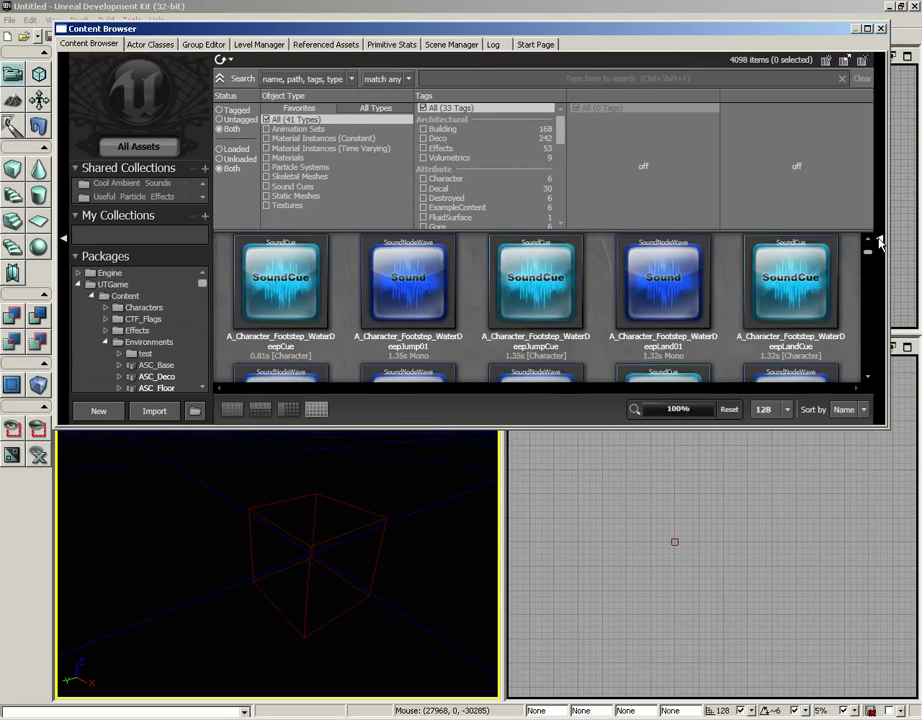
{"action": "left_click", "coordinate": [65, 240]}
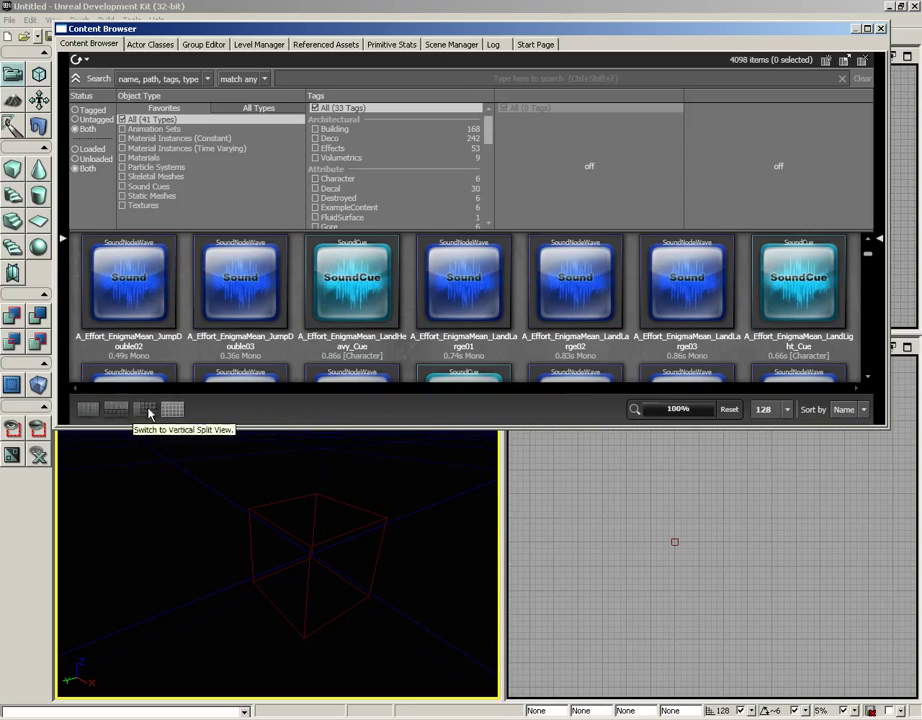
{"action": "left_click_drag", "start_coordinate": [254, 430], "coordinate": [246, 517]}
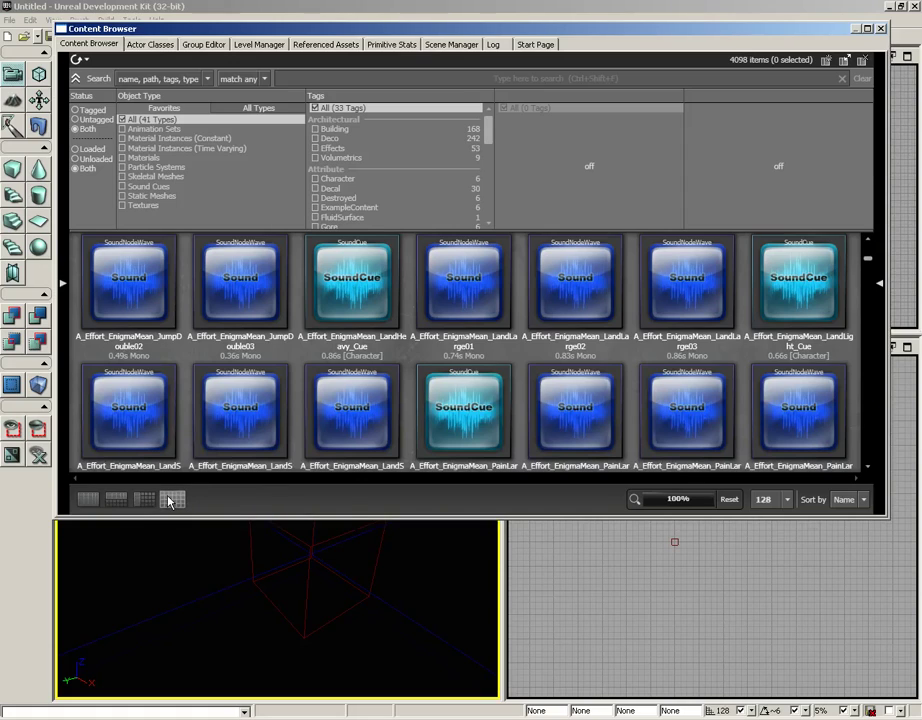
{"action": "left_click", "coordinate": [116, 500]}
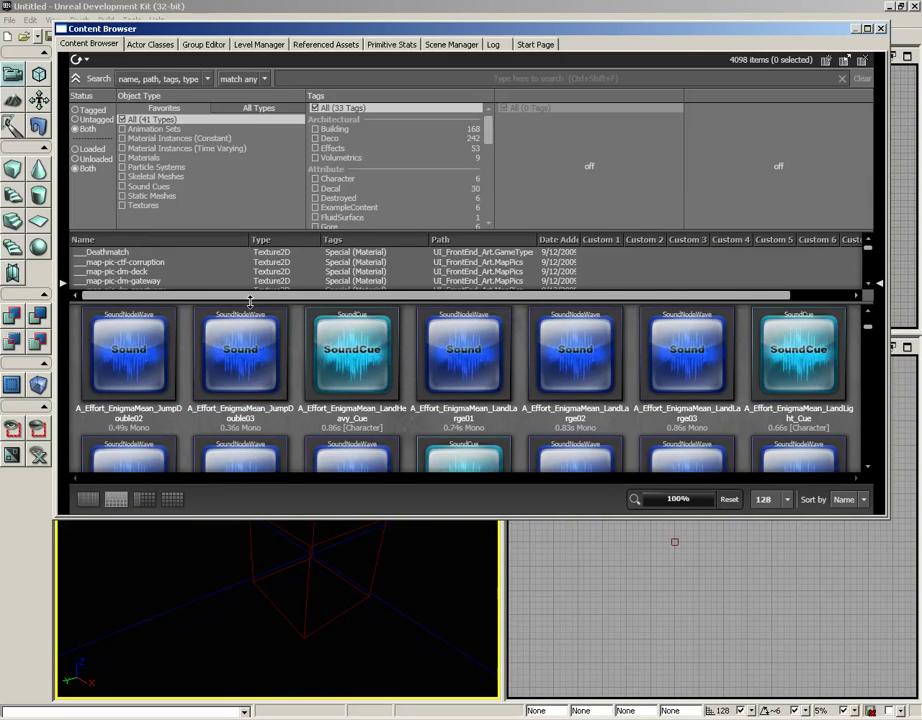
{"action": "left_click_drag", "start_coordinate": [250, 301], "coordinate": [250, 360]}
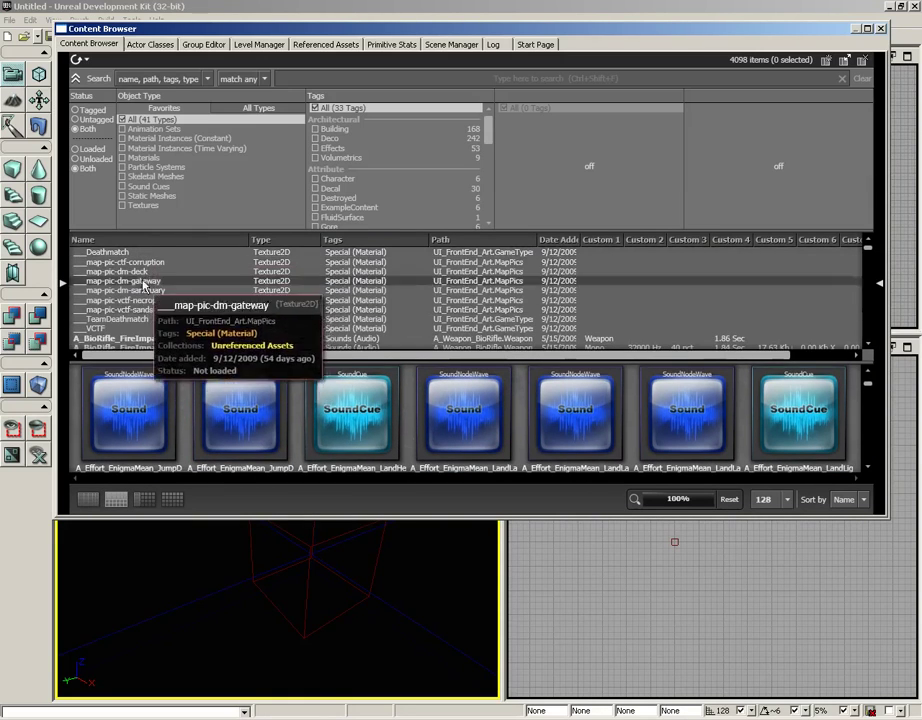
{"action": "left_click", "coordinate": [147, 501]}
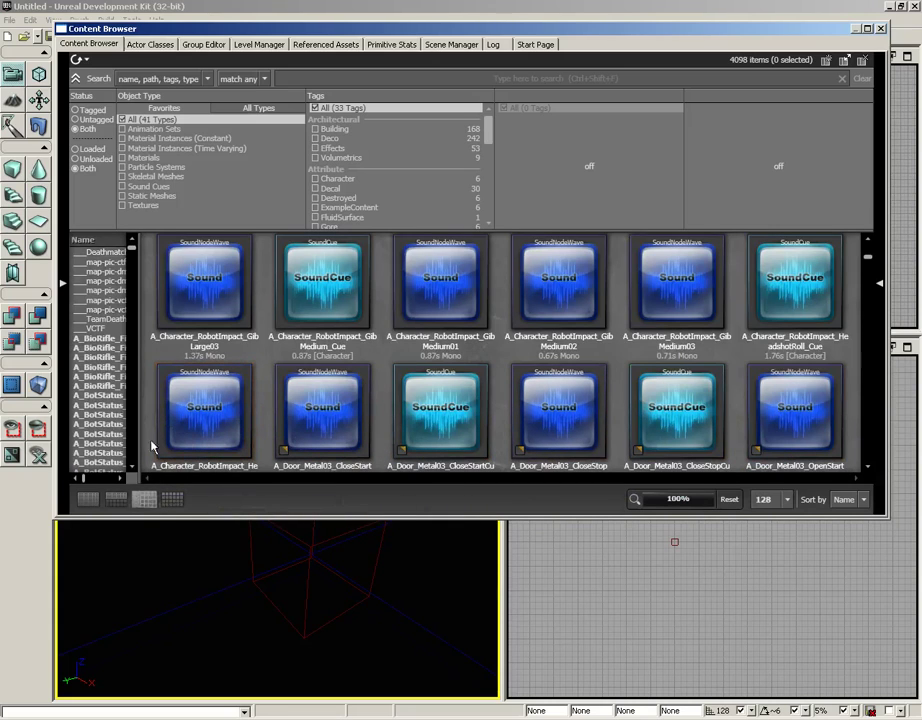
{"action": "left_click_drag", "start_coordinate": [137, 325], "coordinate": [252, 325]}
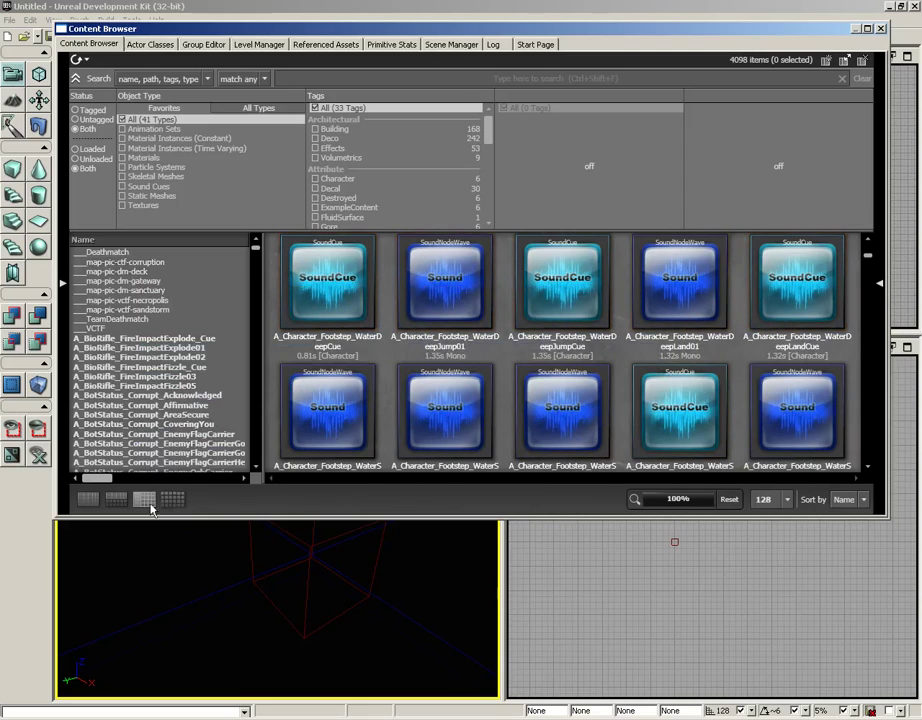
{"action": "left_click", "coordinate": [91, 500]}
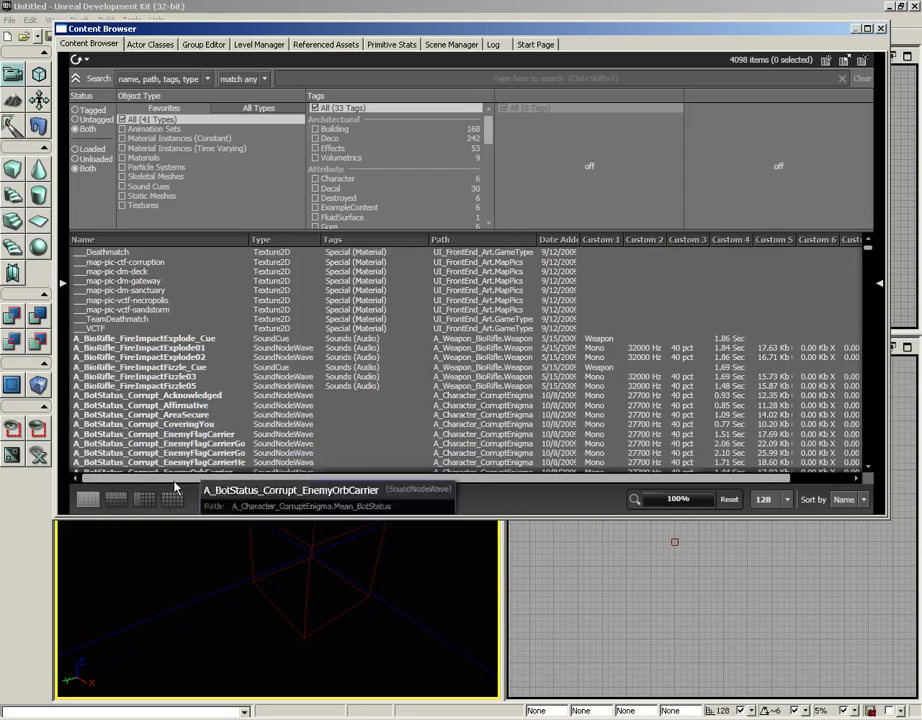
{"action": "left_click", "coordinate": [114, 500]}
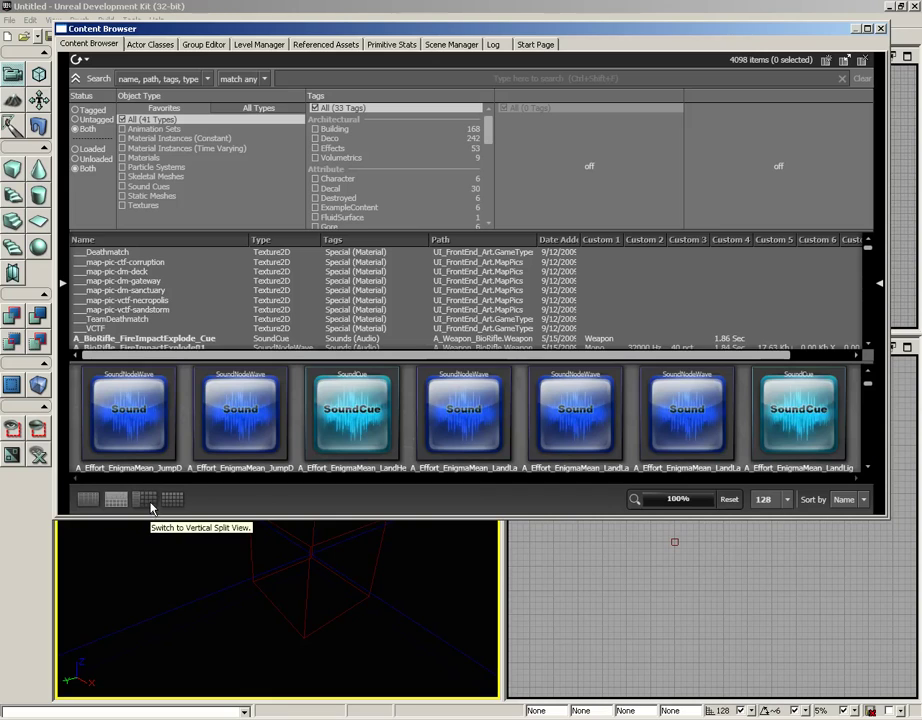
{"action": "left_click", "coordinate": [145, 499]}
{"action": "left_click", "coordinate": [172, 499]}
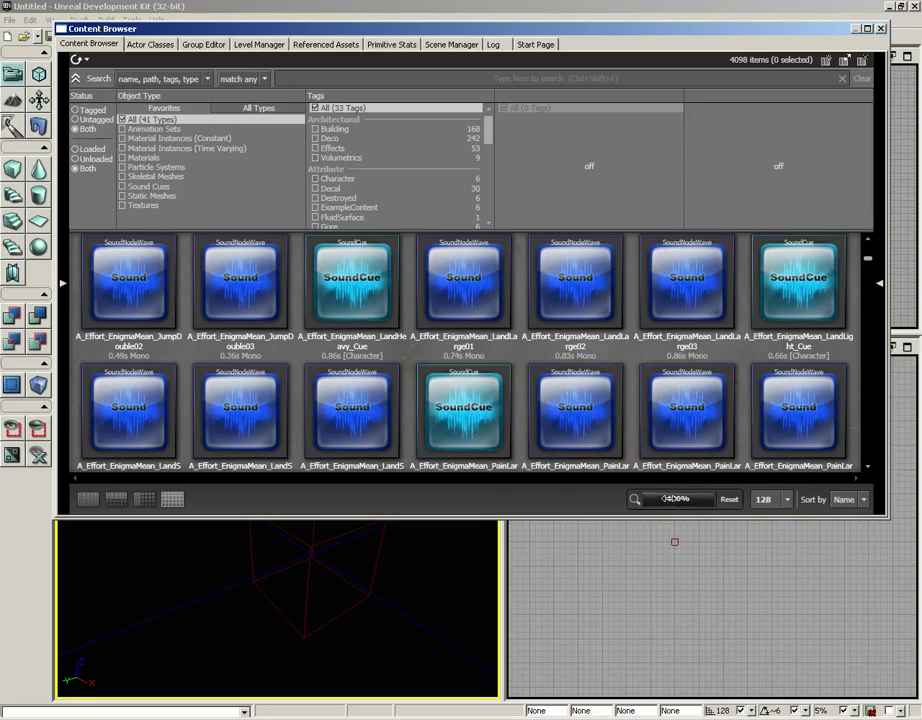
{"action": "left_click_drag", "start_coordinate": [650, 499], "coordinate": [716, 497]}
{"action": "scroll", "coordinate": [512, 336], "scroll_direction": "up", "scroll_amount": 2}
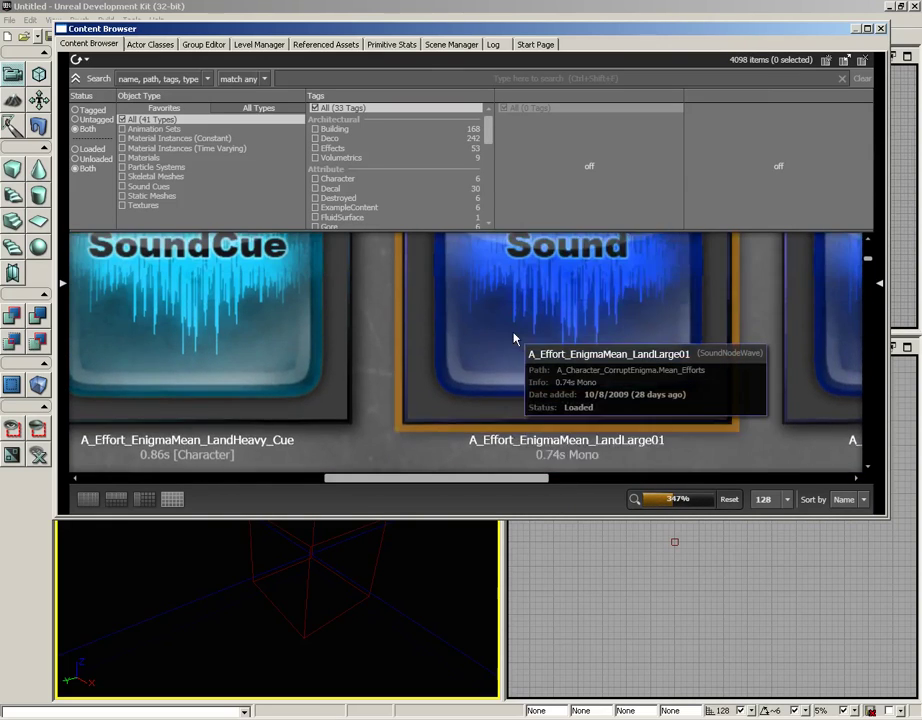
{"action": "left_click", "coordinate": [727, 500]}
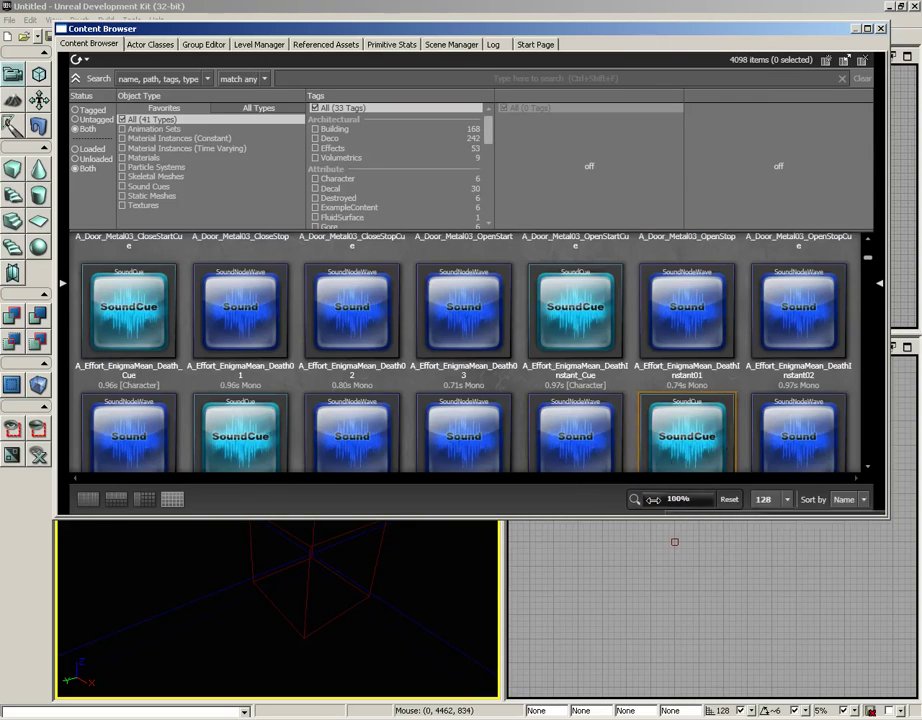
Try 2048 thumbnails, return to 128, and check the Sort by options without changing them
{"action": "left_click", "coordinate": [788, 500]}
{"action": "scroll", "coordinate": [775, 510], "scroll_direction": "down", "scroll_amount": 1}
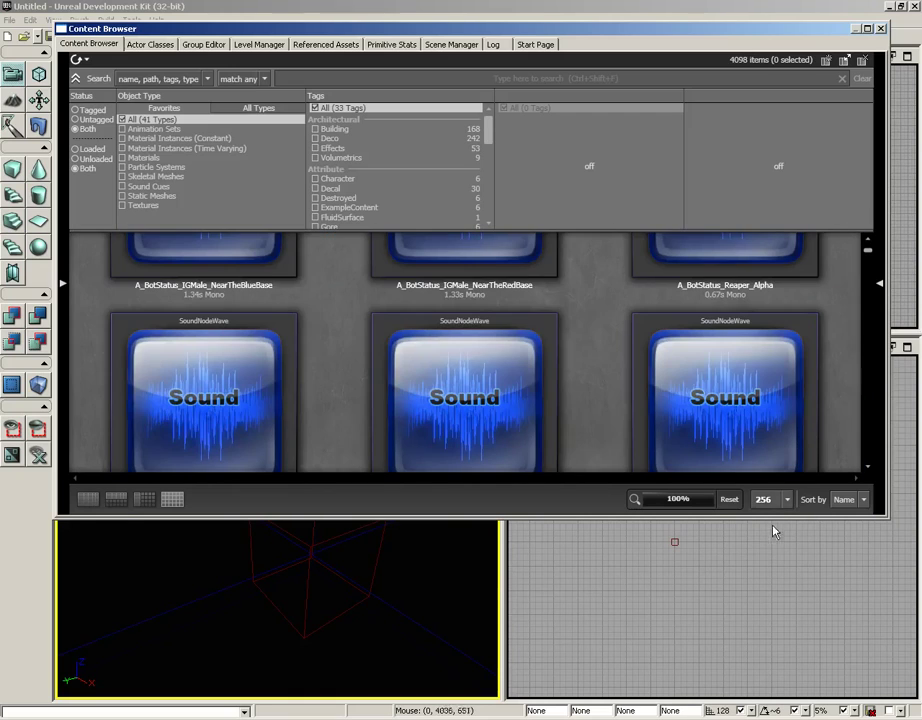
{"action": "left_click", "coordinate": [768, 563]}
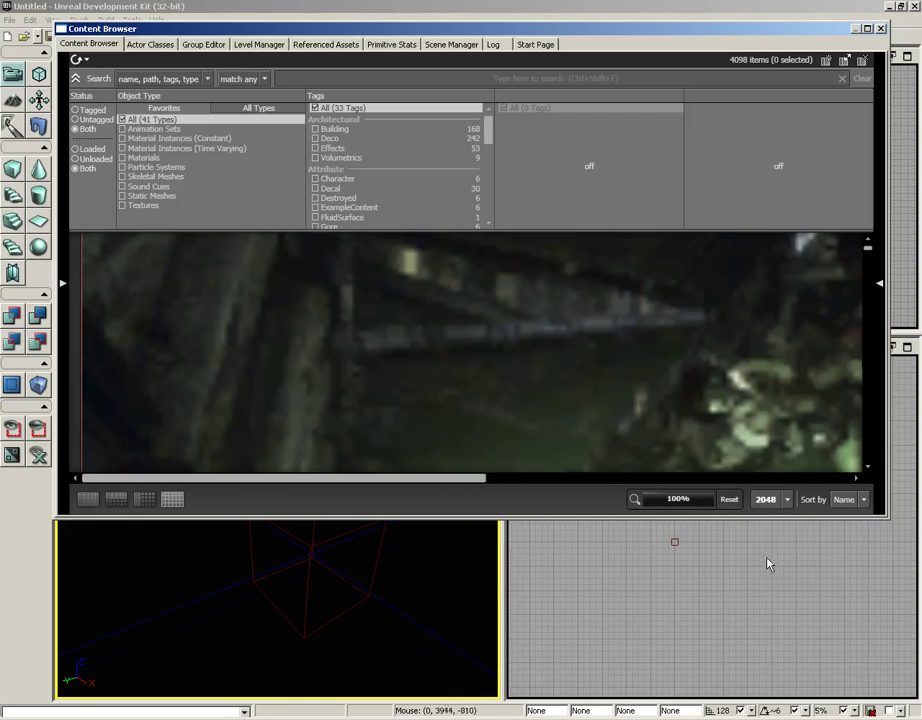
{"action": "scroll", "coordinate": [601, 397], "scroll_direction": "down", "scroll_amount": 2}
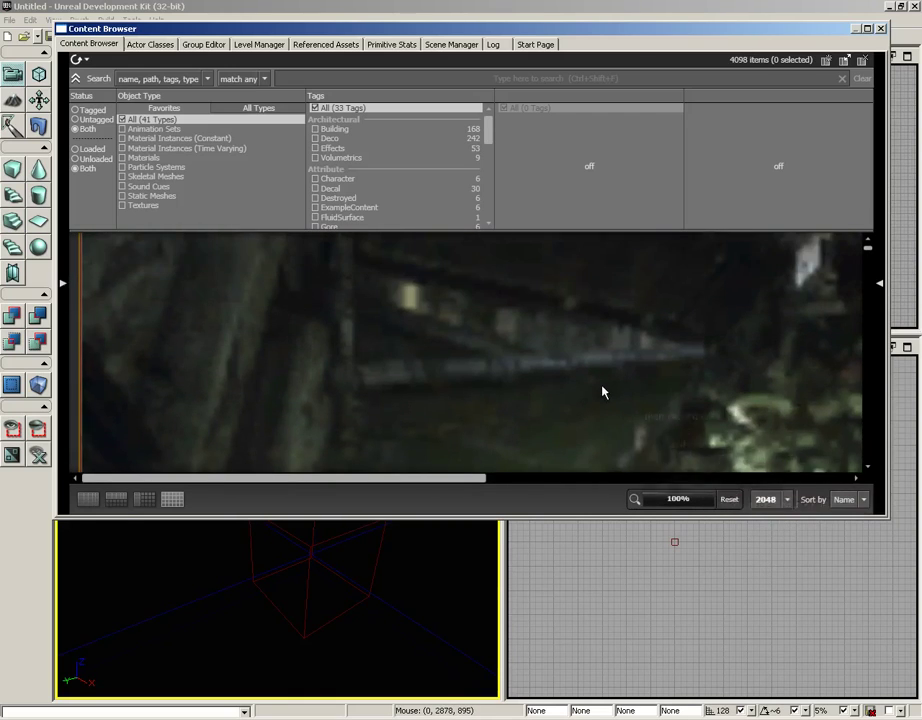
{"action": "left_click", "coordinate": [786, 499]}
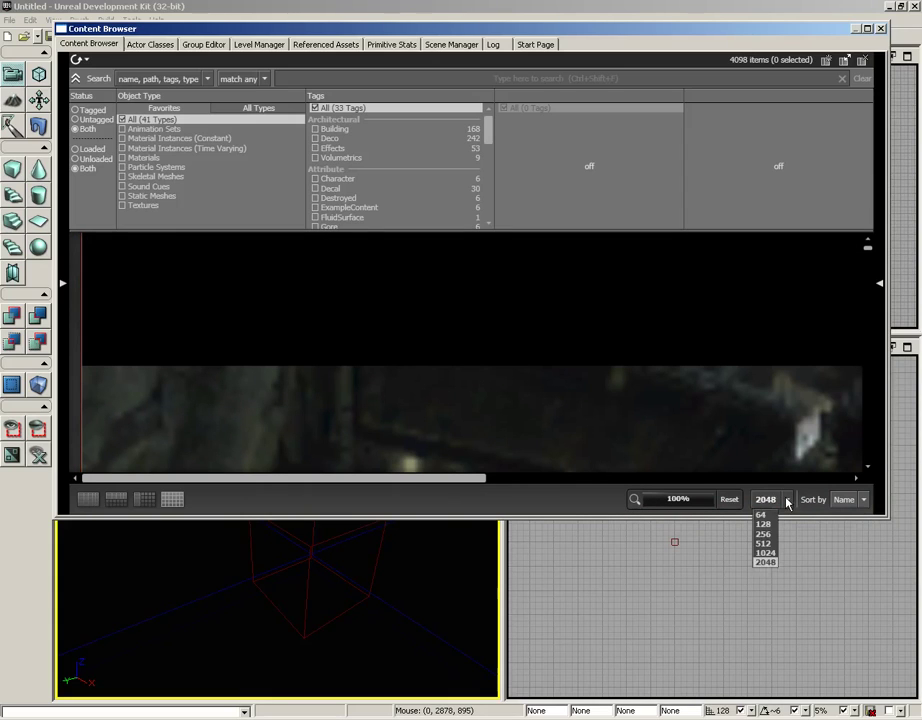
{"action": "left_click", "coordinate": [763, 525]}
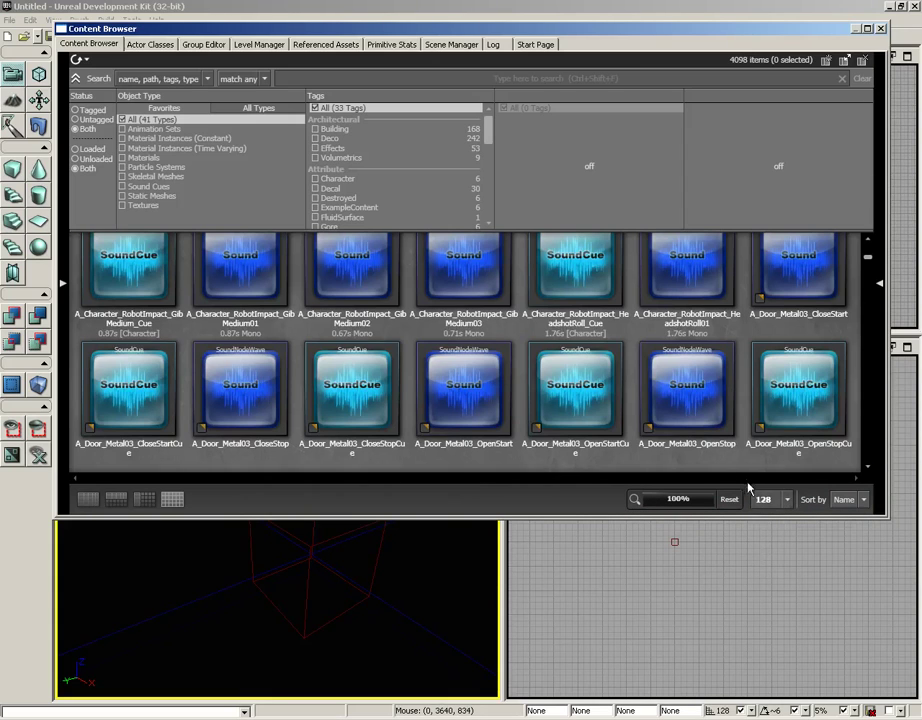
{"action": "left_click", "coordinate": [865, 502]}
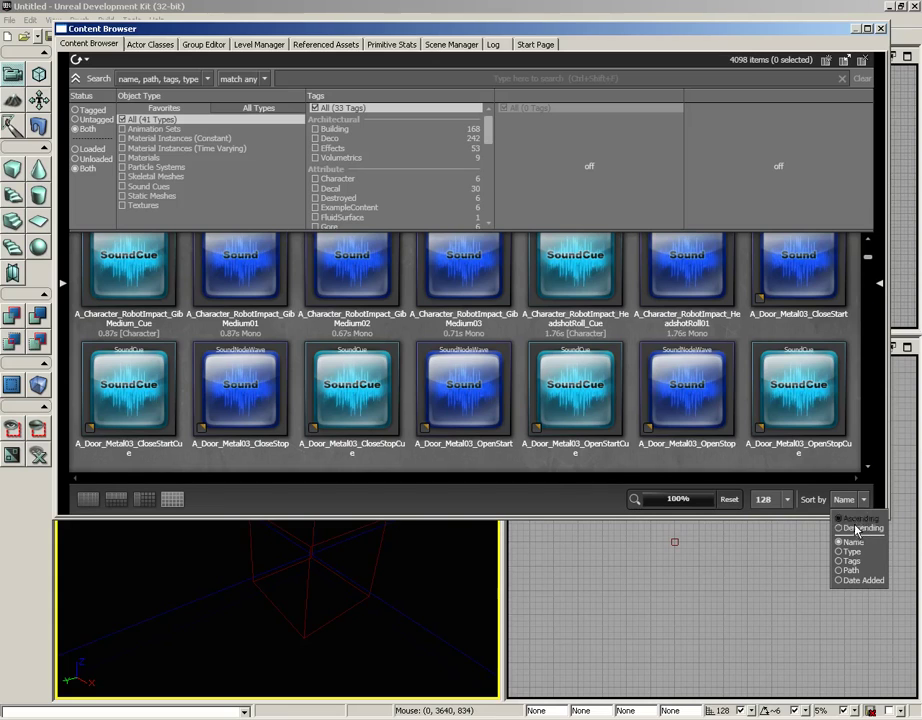
{"action": "left_click", "coordinate": [539, 498]}
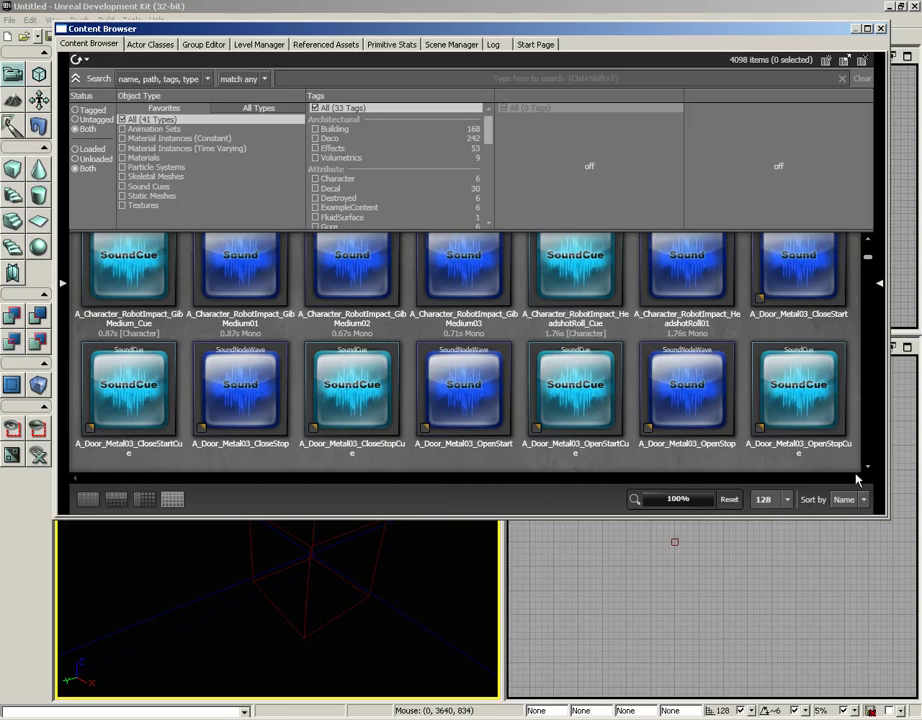
{"action": "scroll", "coordinate": [391, 339], "scroll_direction": "up", "scroll_amount": 2}
{"action": "scroll", "coordinate": [420, 330], "scroll_direction": "down", "scroll_amount": 2}
Maximize the Content Browser and expand the packages/collections and tag management panels
{"action": "double_click", "coordinate": [630, 28]}
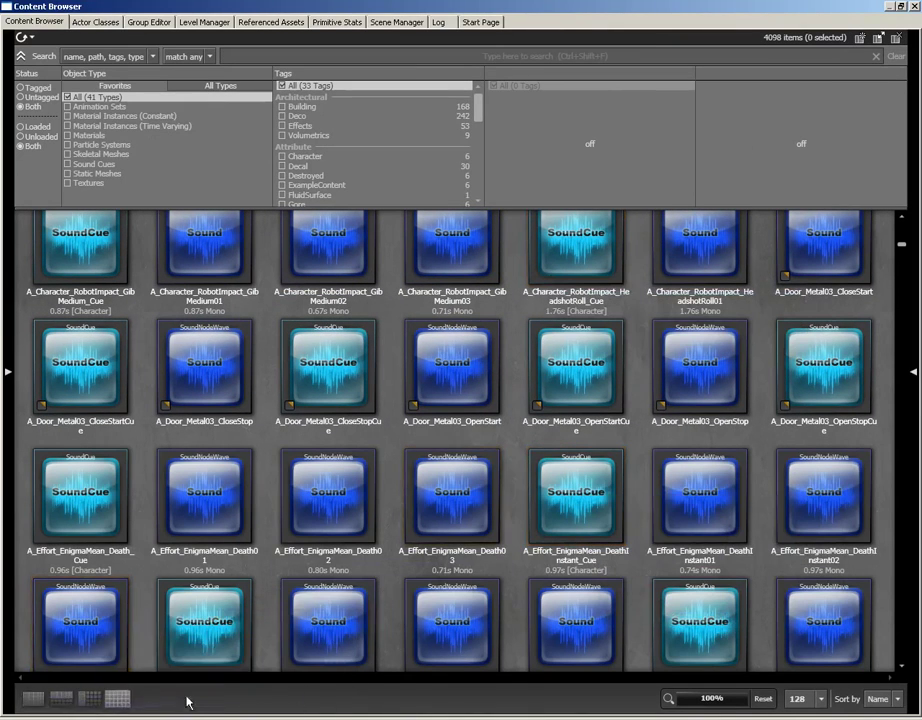
{"action": "scroll", "coordinate": [589, 424], "scroll_direction": "up", "scroll_amount": 5}
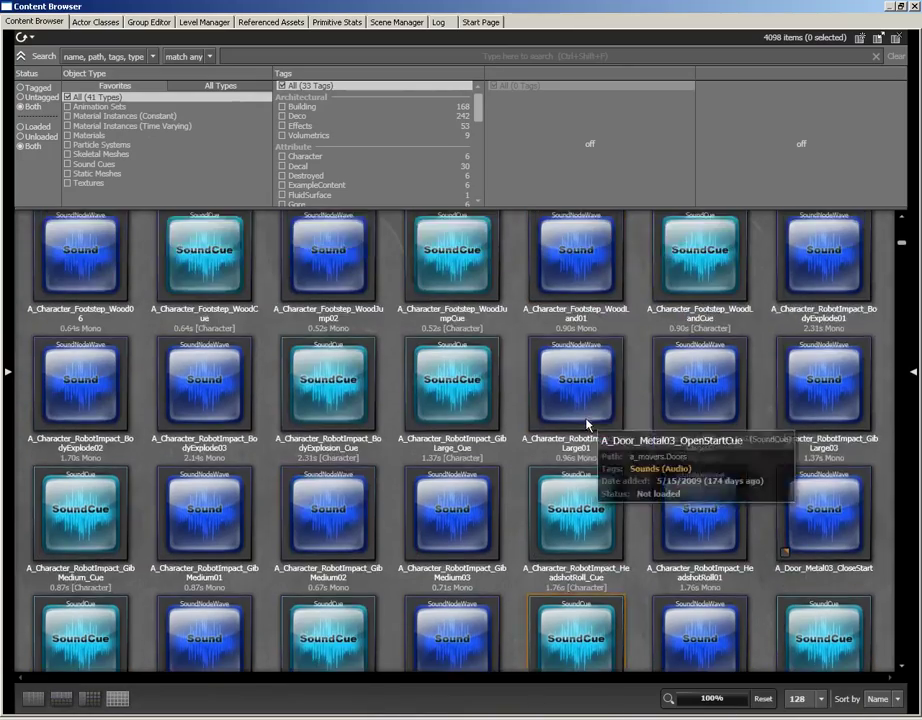
{"action": "scroll", "coordinate": [589, 424], "scroll_direction": "up", "scroll_amount": 5}
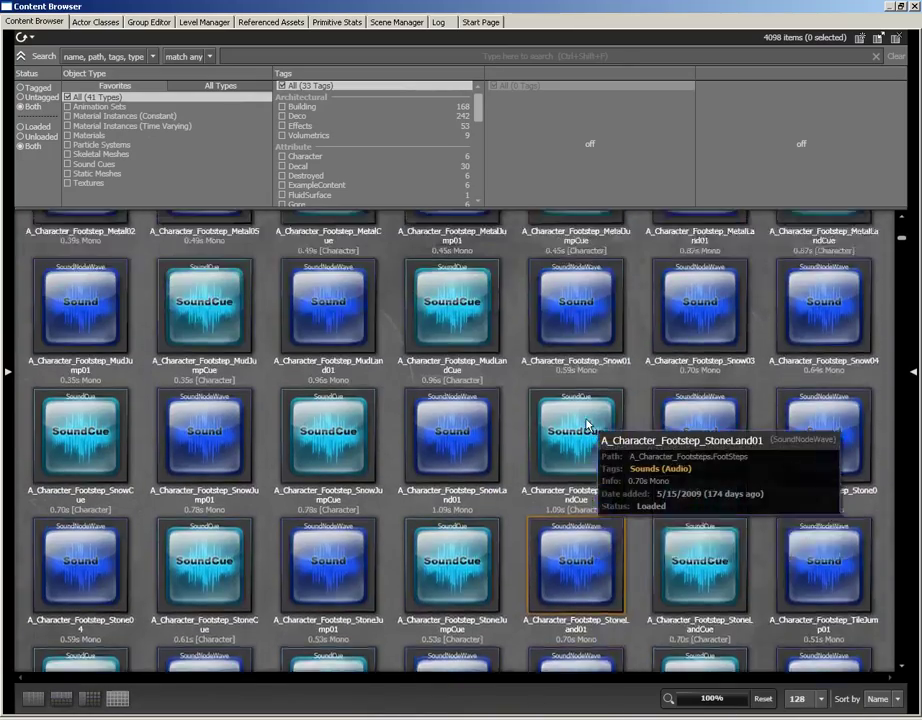
{"action": "scroll", "coordinate": [528, 424], "scroll_direction": "up", "scroll_amount": 3}
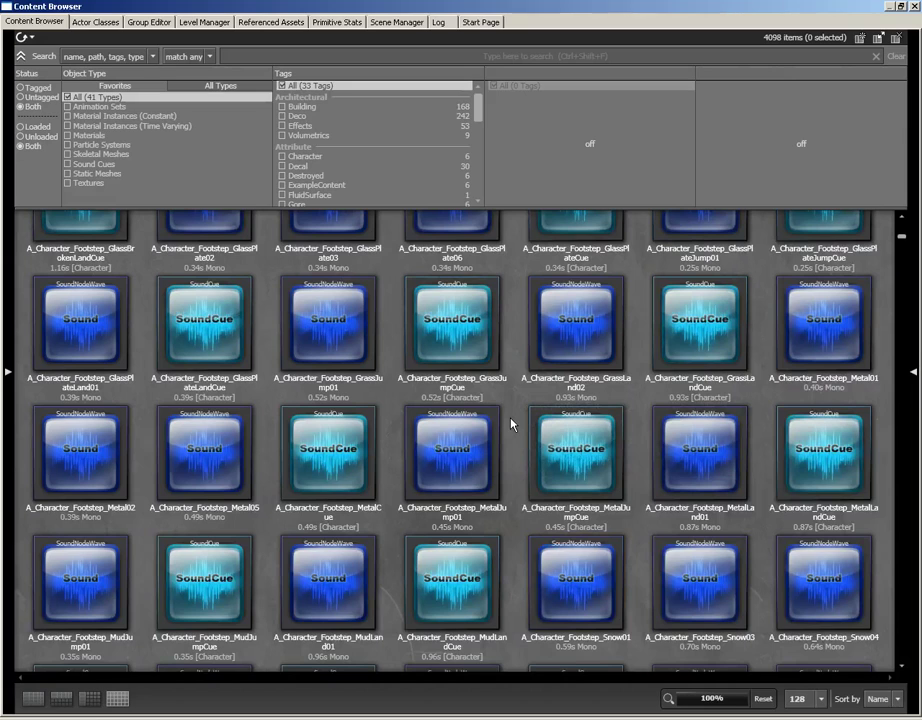
{"action": "left_click", "coordinate": [9, 375]}
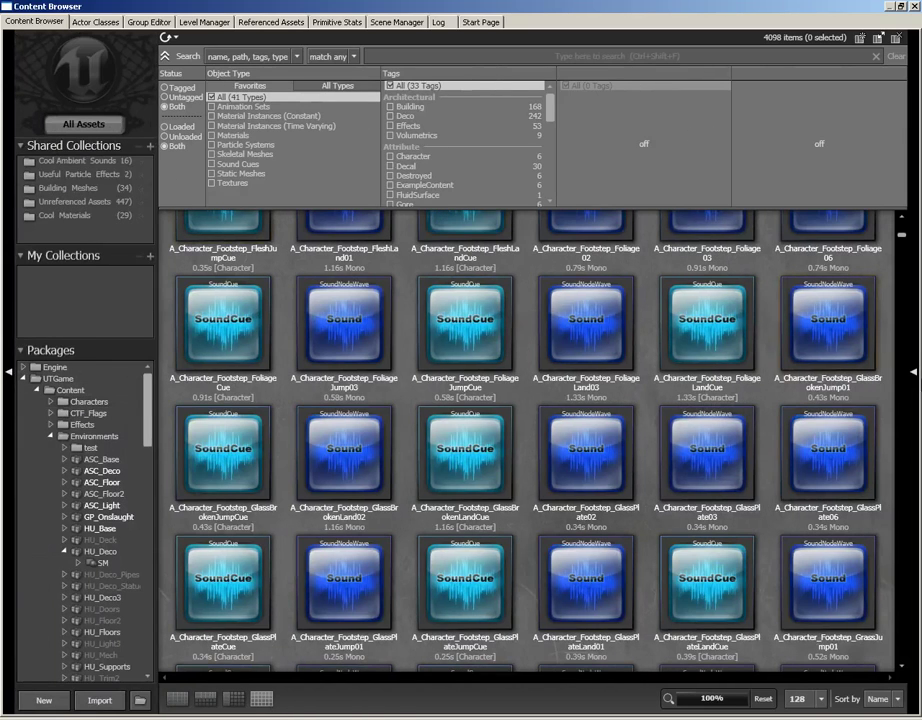
{"action": "left_click", "coordinate": [913, 372]}
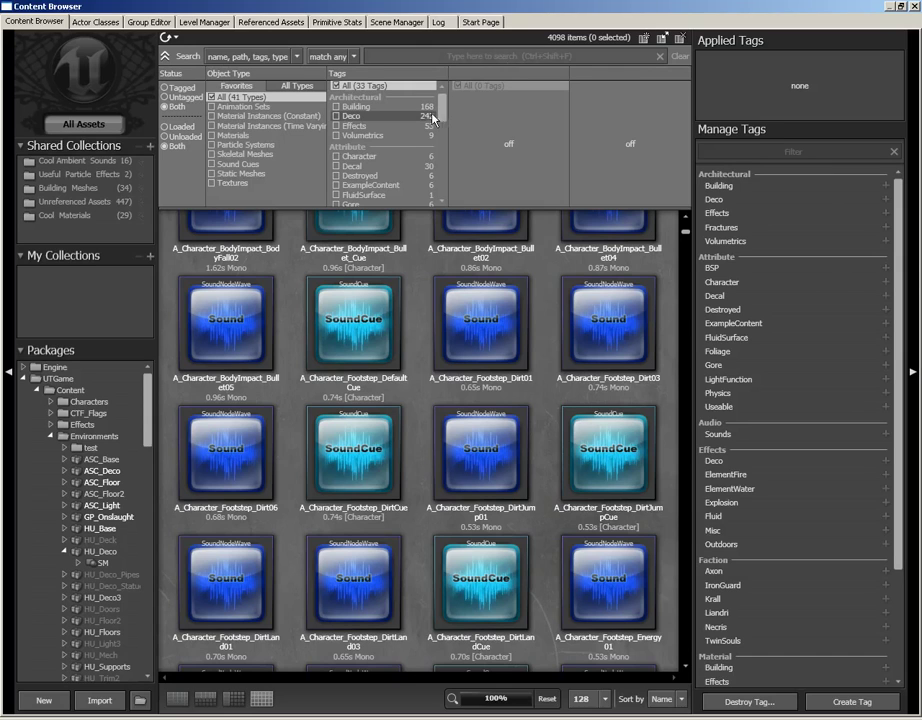
Close the Content Browser, open VCTF-Sandstorm.udk, and maximize the perspective view over the sand
{"action": "left_click", "coordinate": [915, 12]}
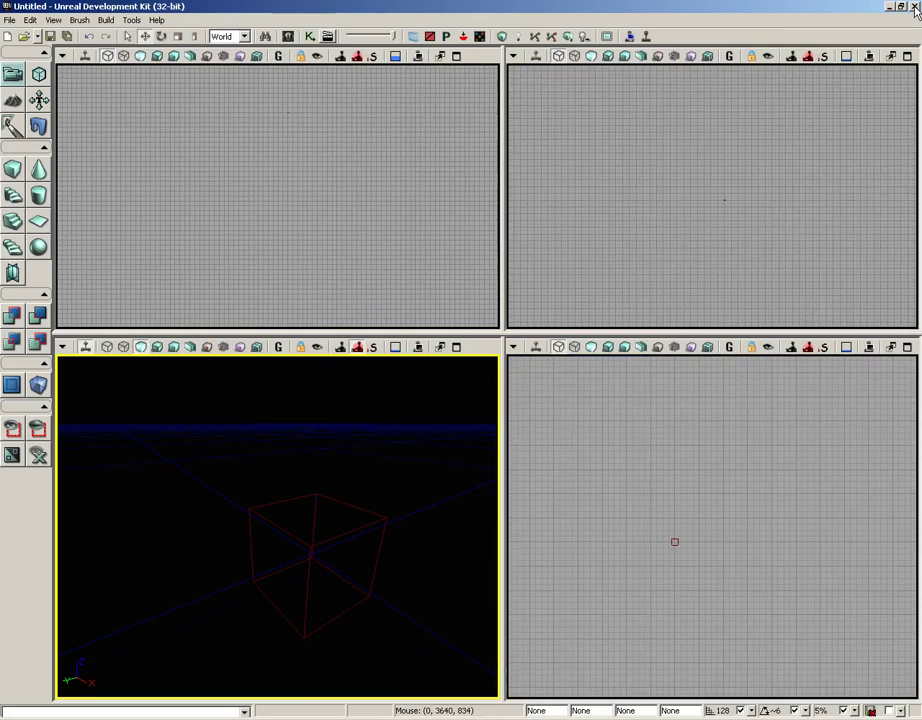
{"action": "left_click", "coordinate": [8, 20]}
{"action": "left_click", "coordinate": [10, 45]}
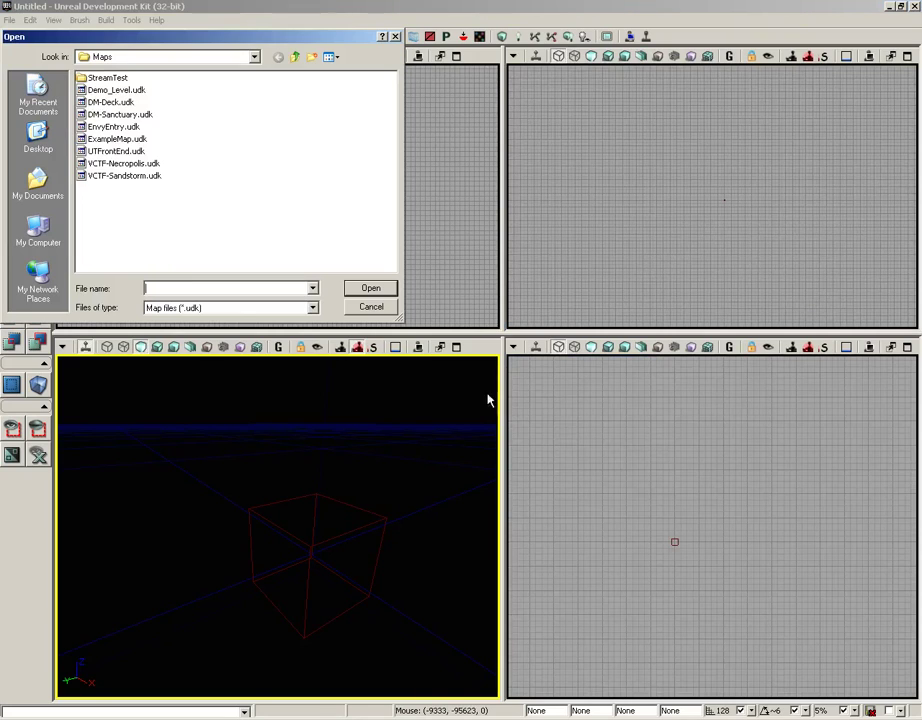
{"action": "left_click", "coordinate": [122, 176]}
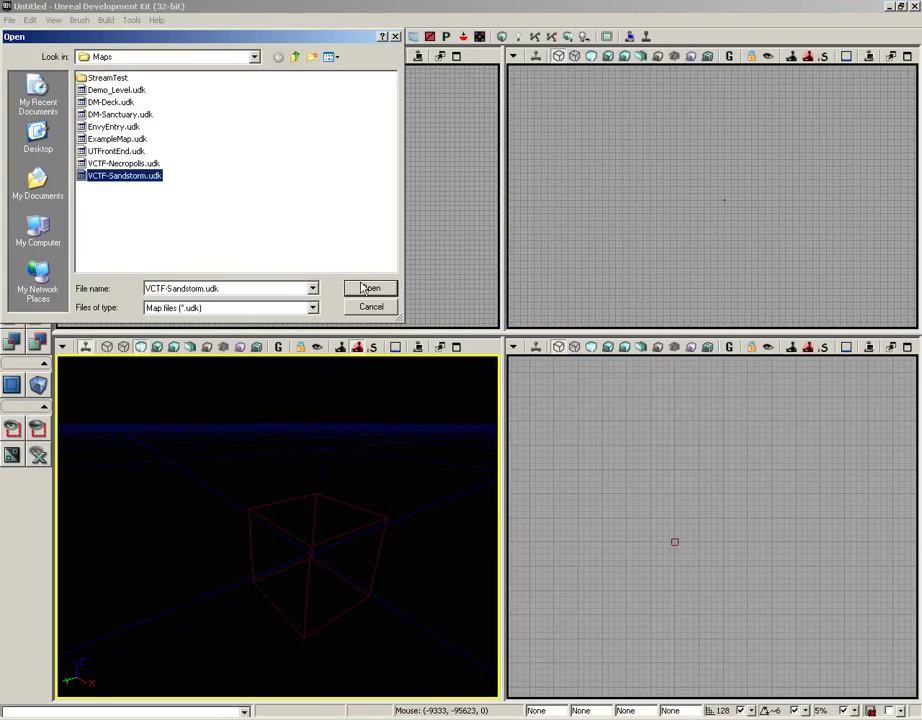
{"action": "left_click", "coordinate": [358, 289]}
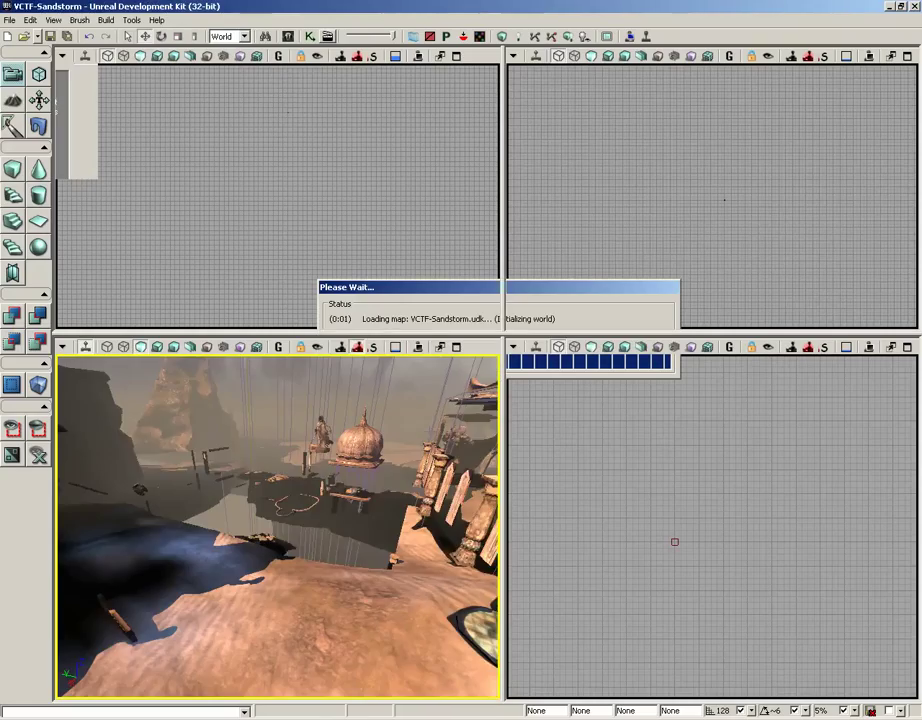
{"action": "left_click_drag", "start_coordinate": [498, 679], "coordinate": [406, 410]}
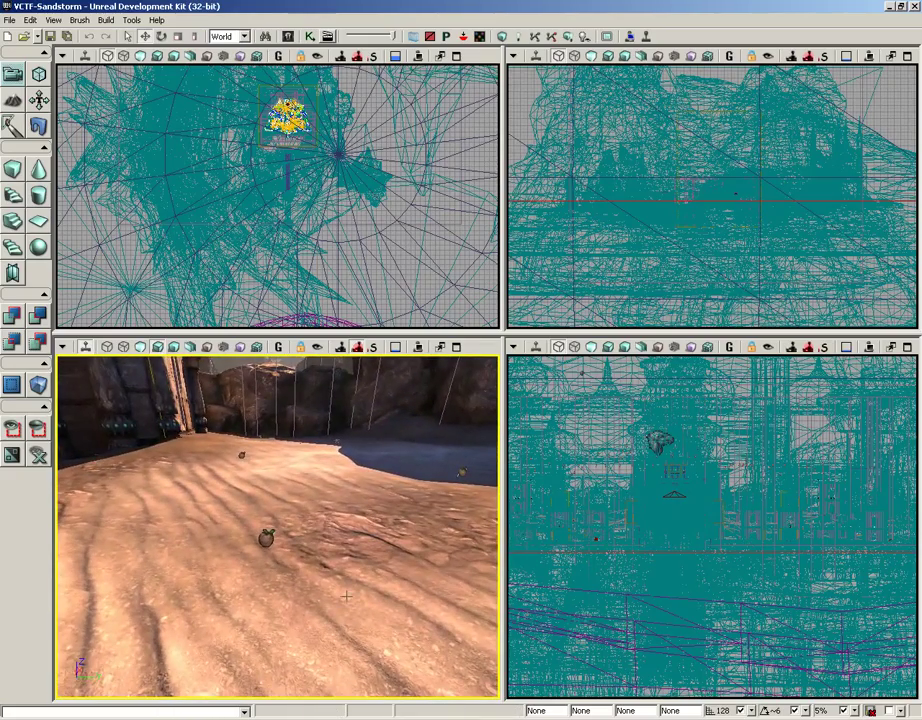
{"action": "left_click", "coordinate": [457, 346]}
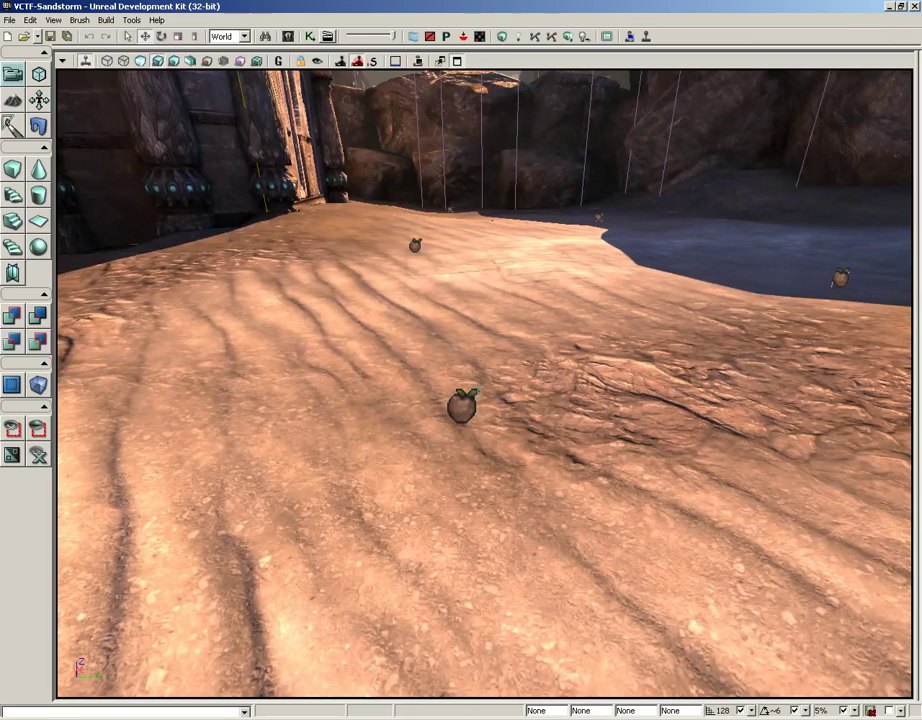
Reopen the Content Browser, filter to Static Meshes, and search for 'building'
{"action": "left_click", "coordinate": [480, 36]}
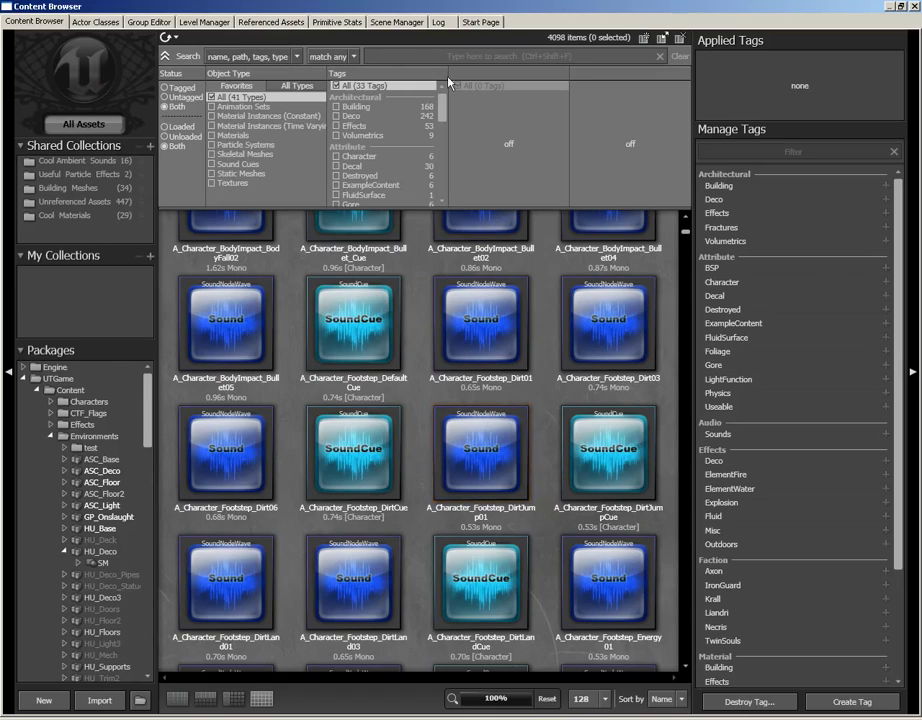
{"action": "left_click", "coordinate": [240, 176]}
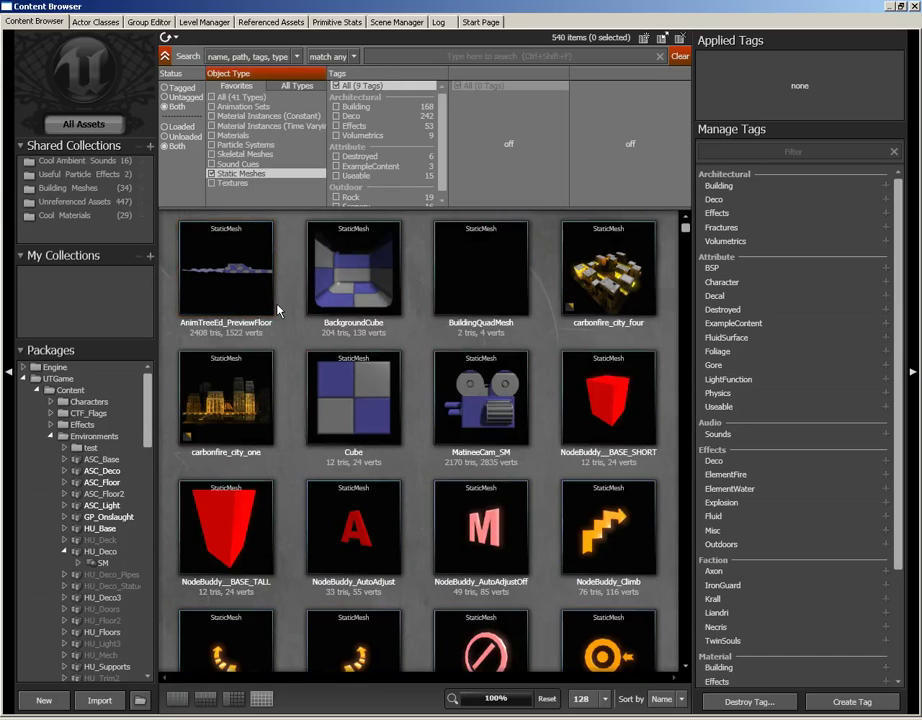
{"action": "mouse_move", "coordinate": [366, 401]}
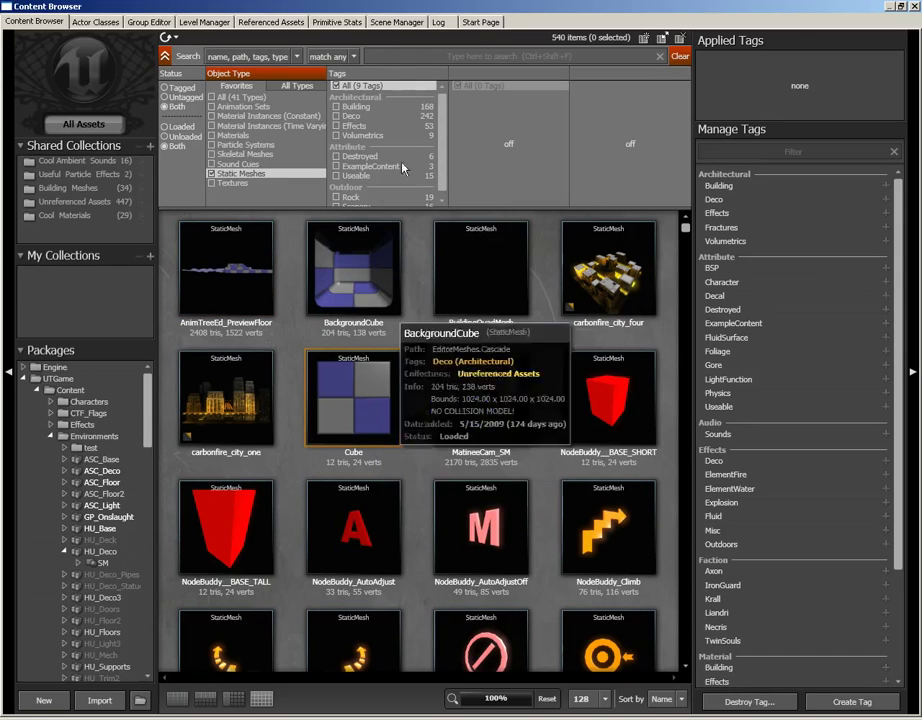
{"action": "left_click", "coordinate": [463, 57]}
{"action": "type", "text": "building"}
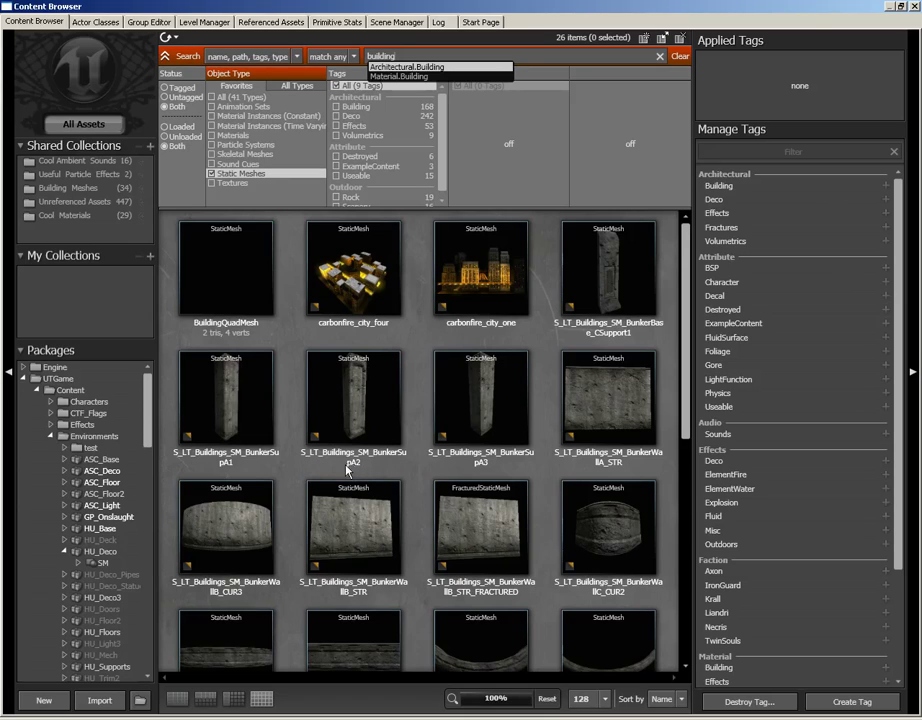
Select the S_LT_Buildings_SM_BunkerSupA2 mesh and close the Content Browser
{"action": "left_click", "coordinate": [351, 400]}
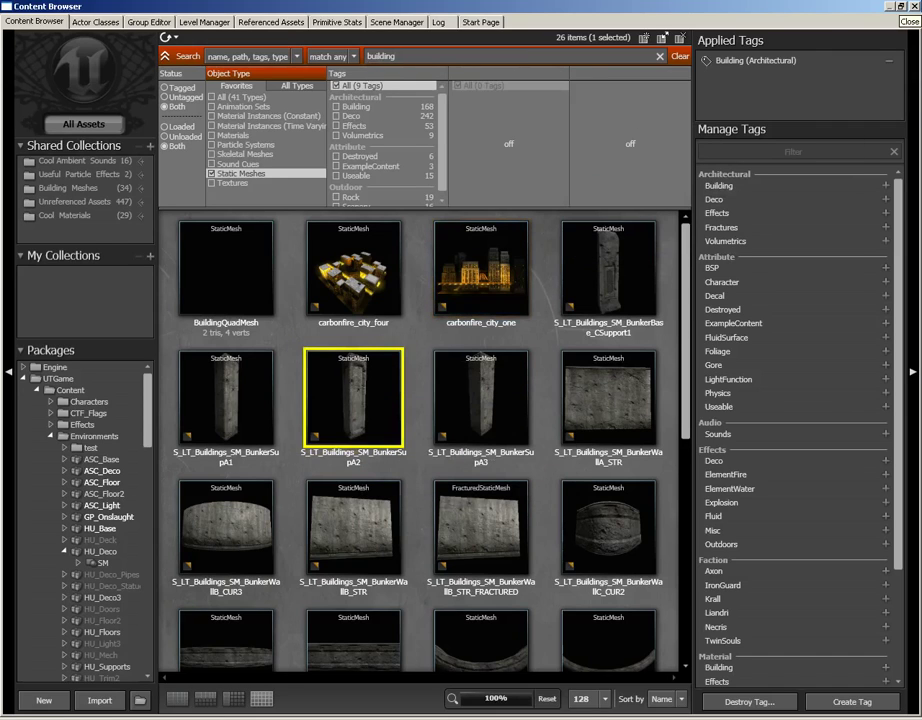
{"action": "mouse_move", "coordinate": [368, 377]}
{"action": "left_click", "coordinate": [916, 7]}
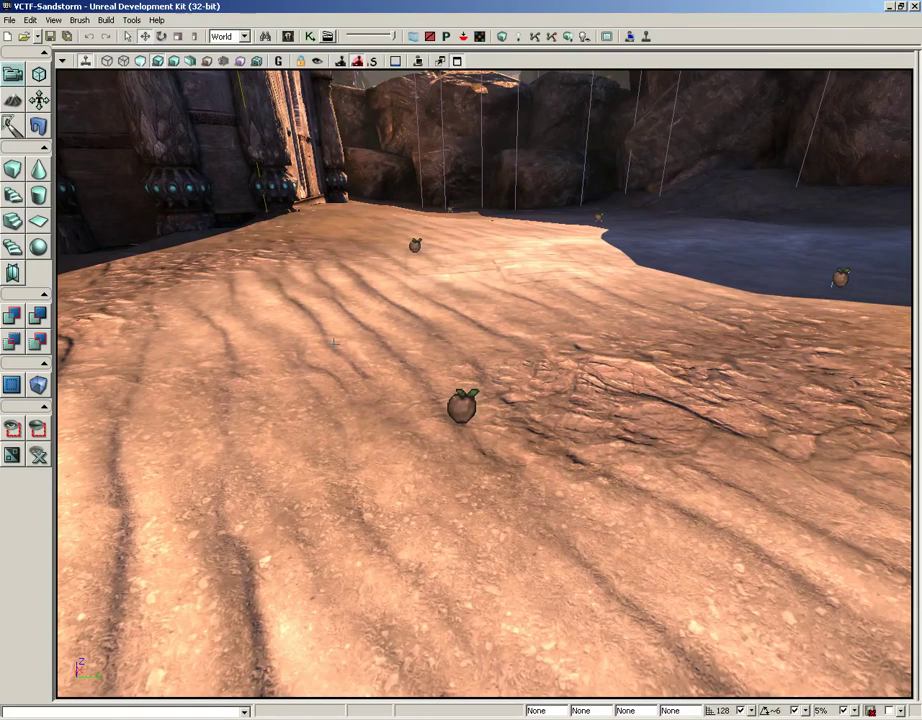
Add the BunkerSupA2 static mesh onto the sand via Add Actor and raise it with the gizmo
{"action": "right_click", "coordinate": [332, 340]}
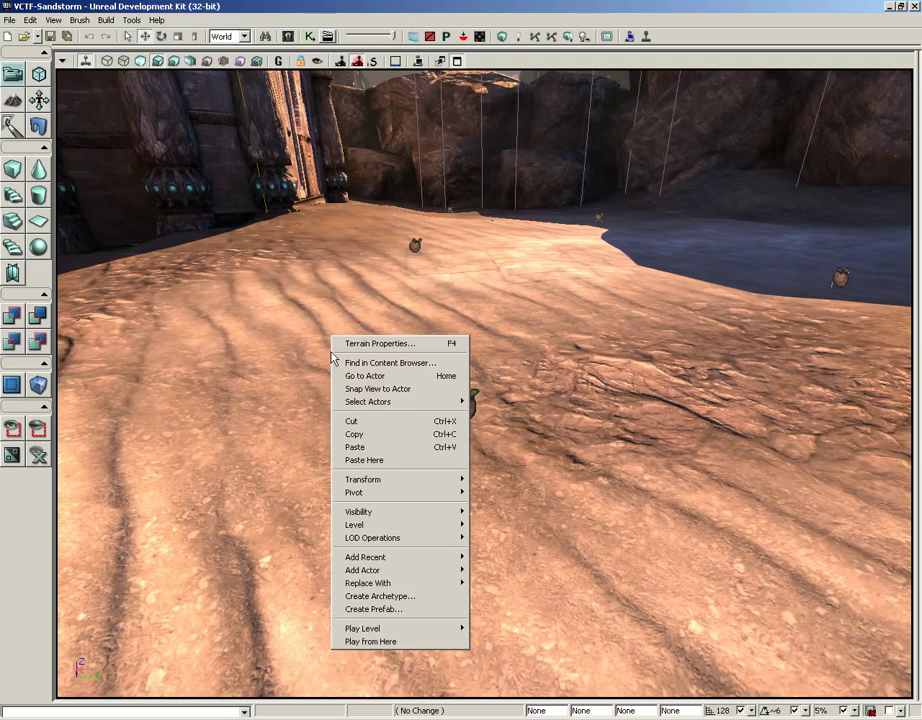
{"action": "mouse_move", "coordinate": [368, 573]}
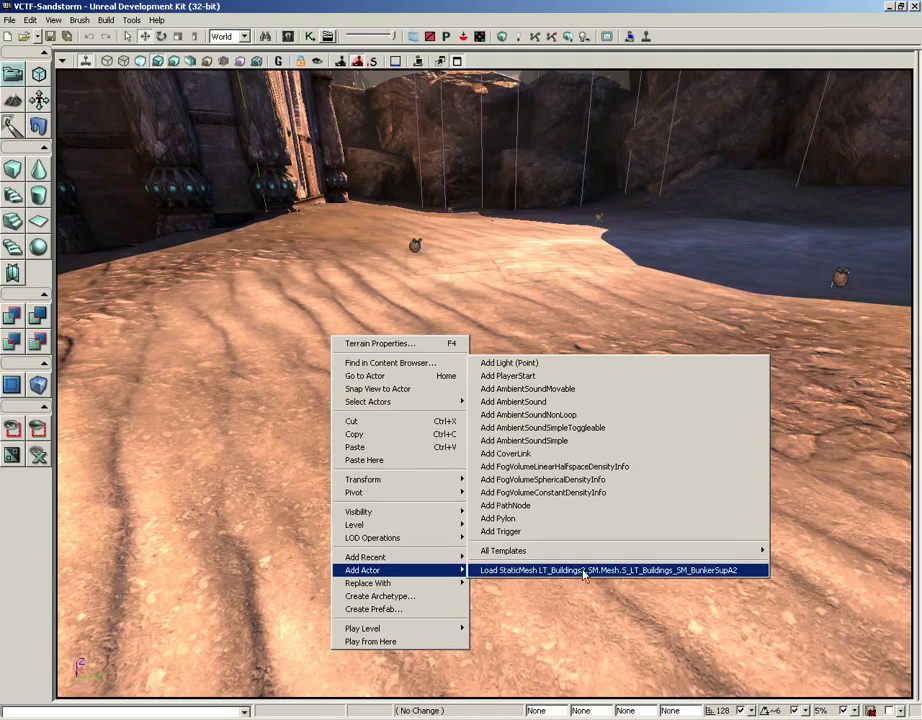
{"action": "mouse_move", "coordinate": [724, 574]}
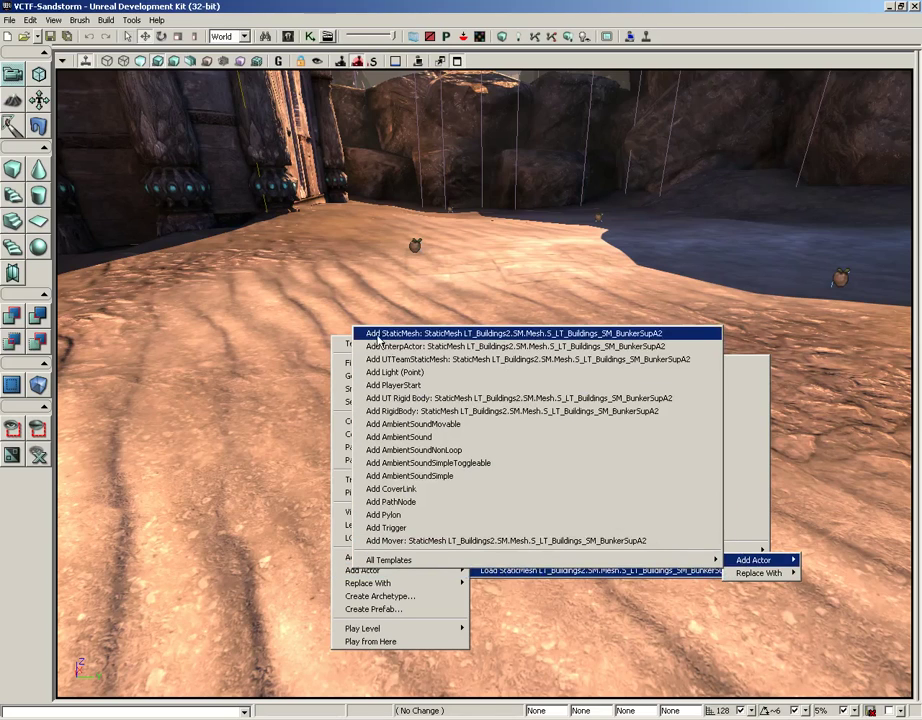
{"action": "left_click", "coordinate": [373, 337]}
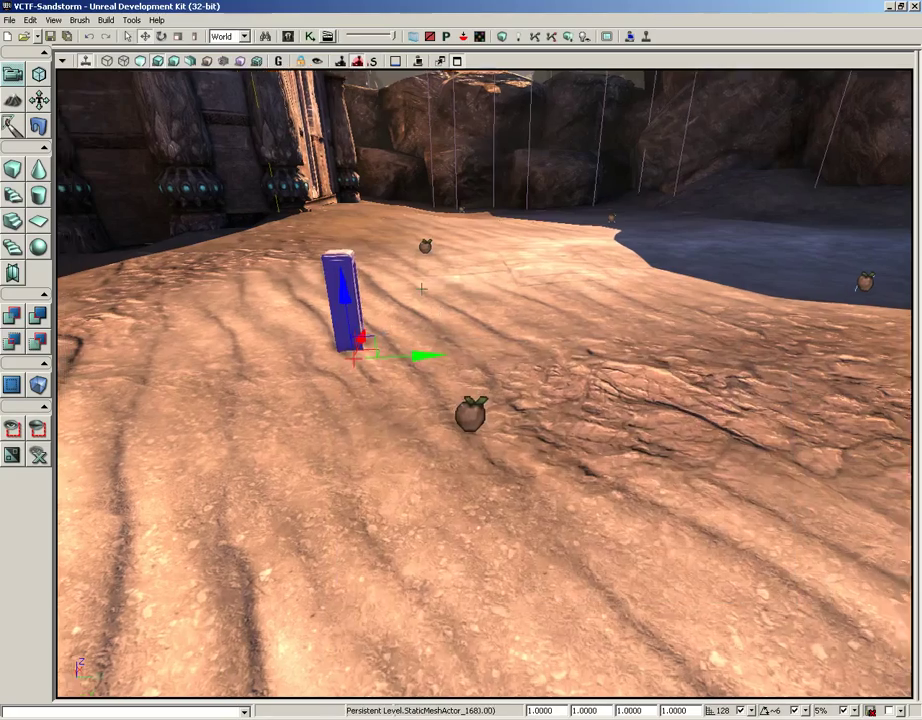
{"action": "left_click_drag", "start_coordinate": [421, 288], "coordinate": [448, 240]}
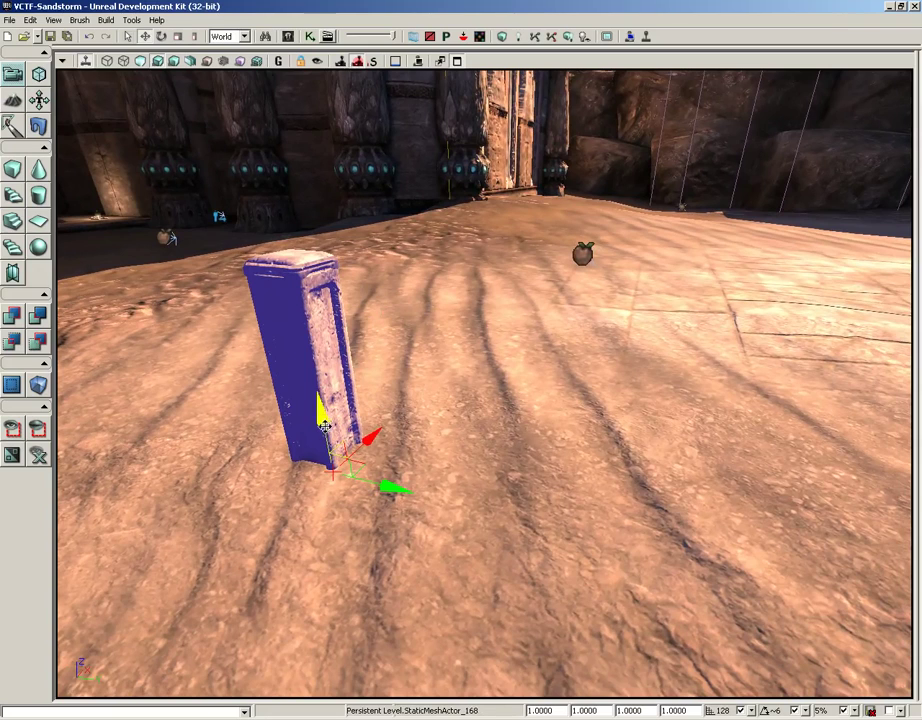
{"action": "mouse_move", "coordinate": [319, 405]}
{"action": "left_mouse_down"}
{"action": "mouse_move", "coordinate": [298, 341]}
{"action": "mouse_move", "coordinate": [319, 406]}
{"action": "left_mouse_up"}
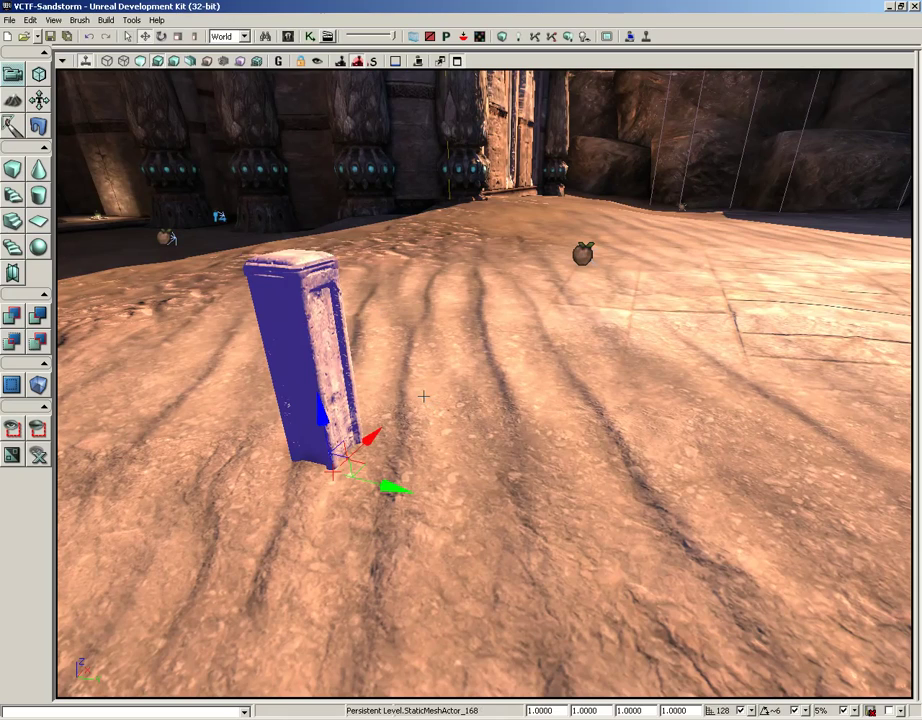
Reopen the Content Browser as a floating window moved aside from the viewport
{"action": "left_click", "coordinate": [289, 40]}
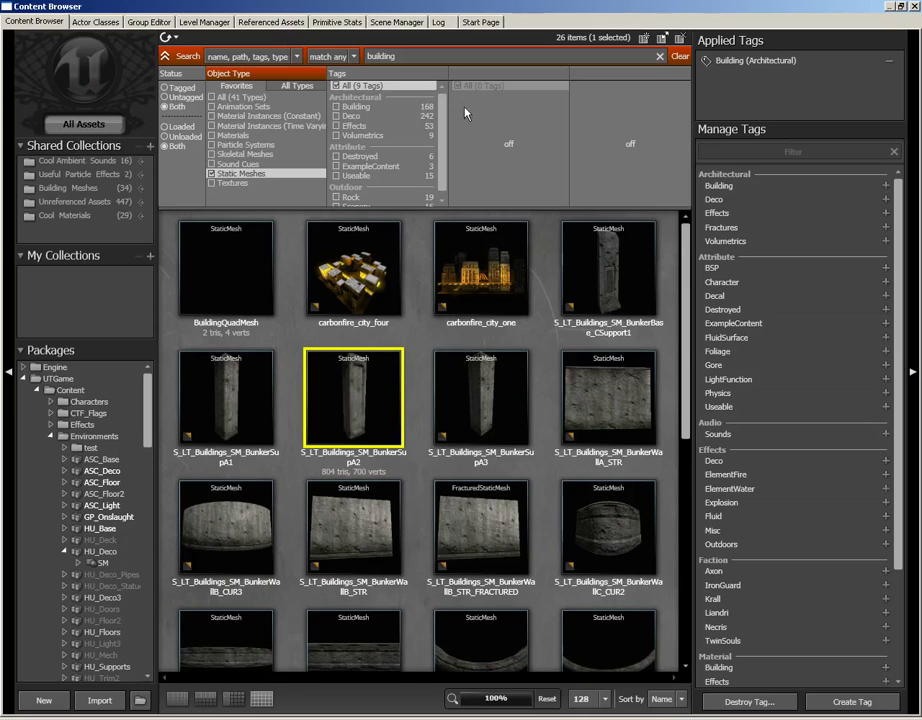
{"action": "left_click", "coordinate": [901, 7]}
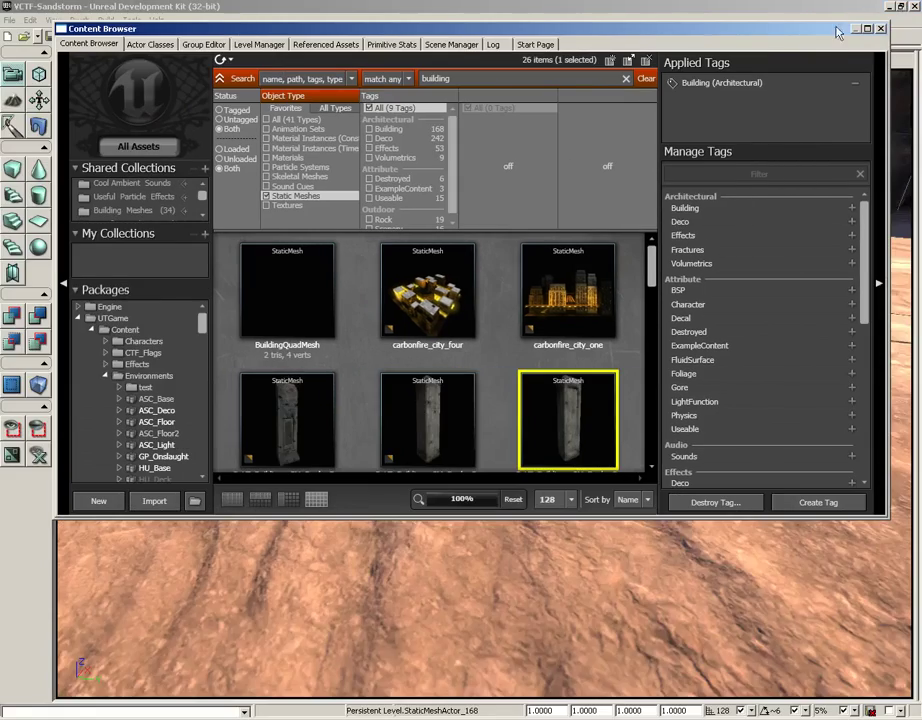
{"action": "left_click_drag", "start_coordinate": [462, 35], "coordinate": [151, 5]}
{"action": "right_click_drag", "start_coordinate": [585, 299], "coordinate": [603, 331]}
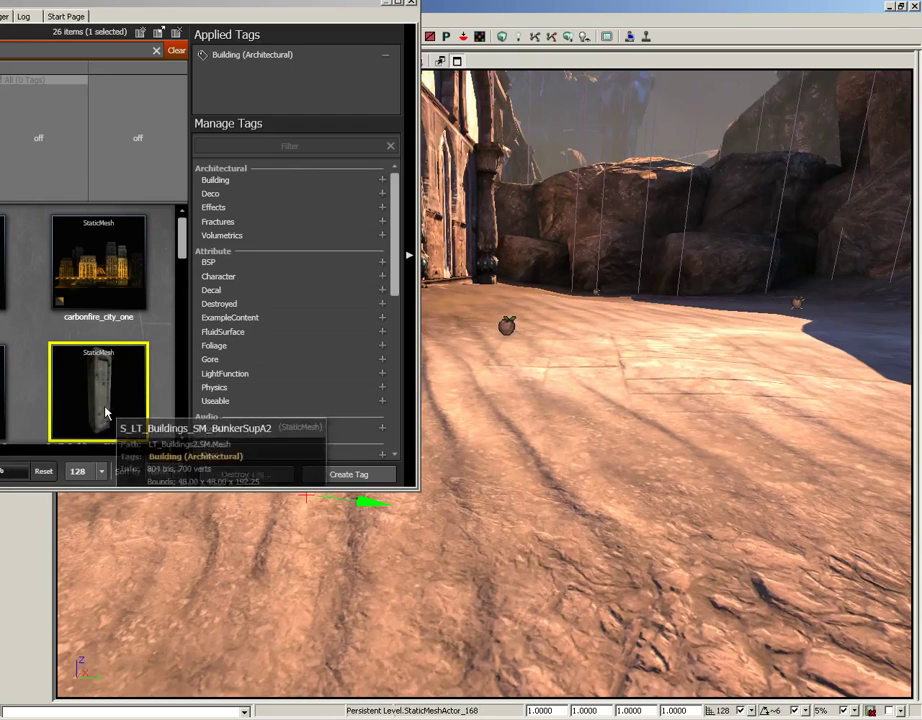
Place two more BunkerSupA2 pillars on the open sand
{"action": "scroll", "coordinate": [85, 272], "scroll_direction": "down", "scroll_amount": 3}
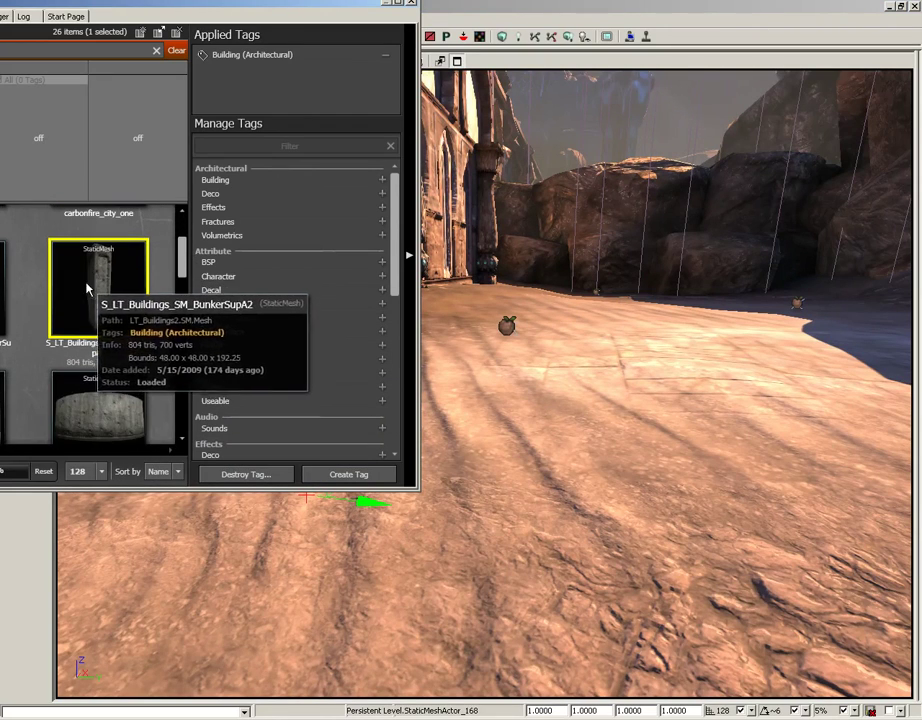
{"action": "left_click", "coordinate": [659, 429]}
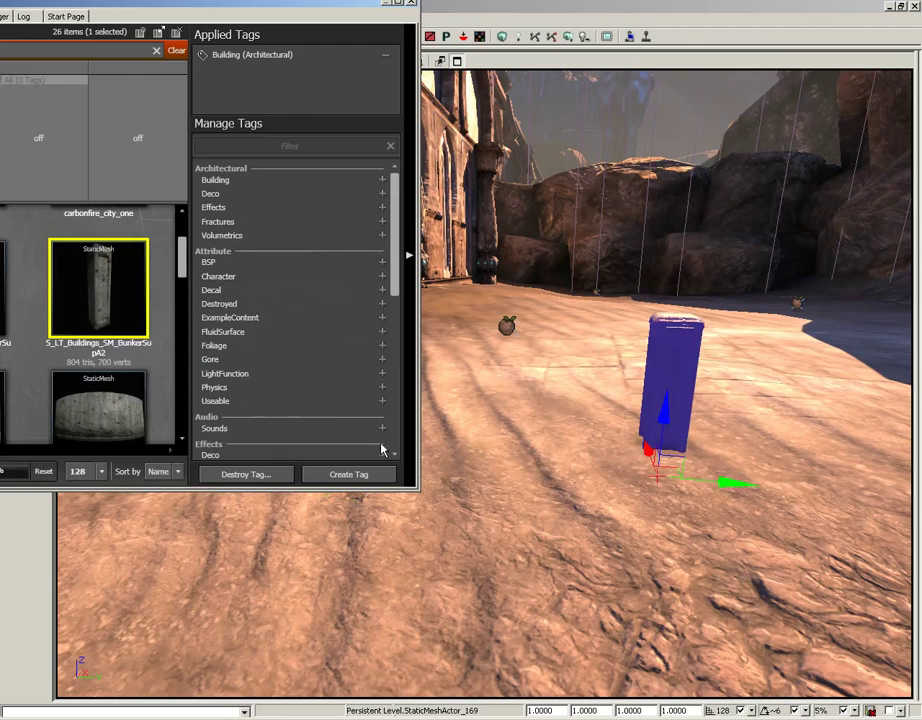
{"action": "left_click", "coordinate": [556, 400]}
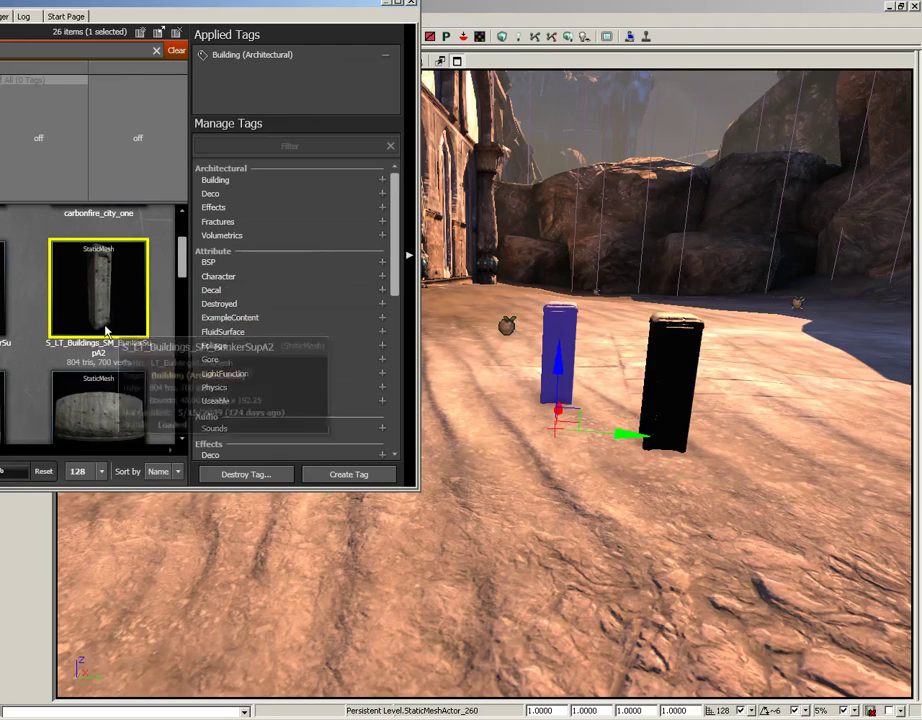
{"action": "scroll", "coordinate": [98, 330], "scroll_direction": "down", "scroll_amount": 1}
Place the curved BunkerWallB_CUR3 wall section on the sand near the pillars
{"action": "left_click", "coordinate": [98, 362]}
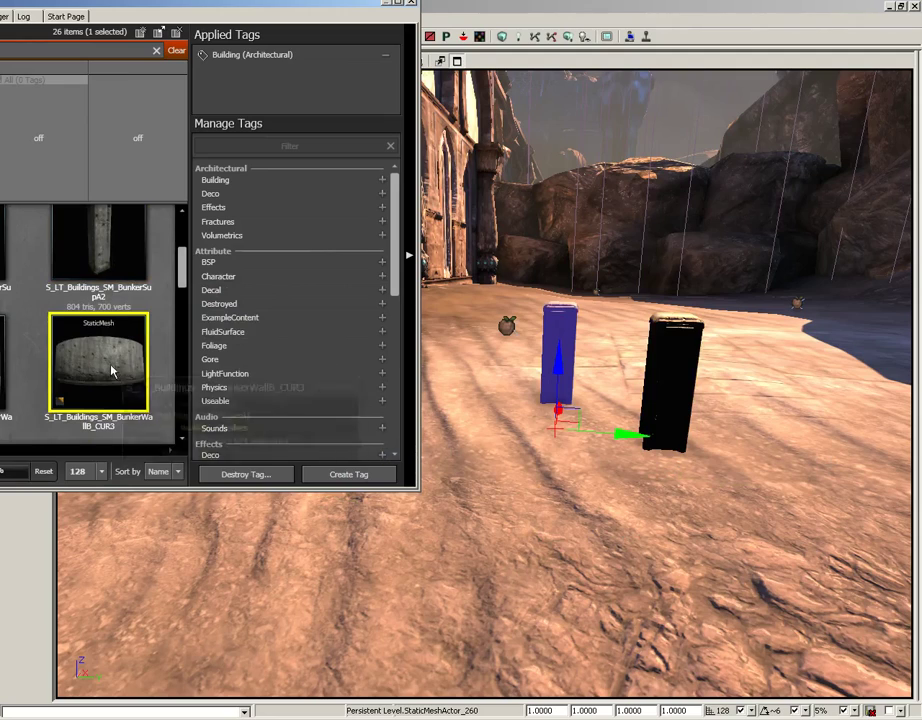
{"action": "left_click", "coordinate": [727, 593]}
{"action": "left_click_drag", "start_coordinate": [660, 232], "coordinate": [660, 170]}
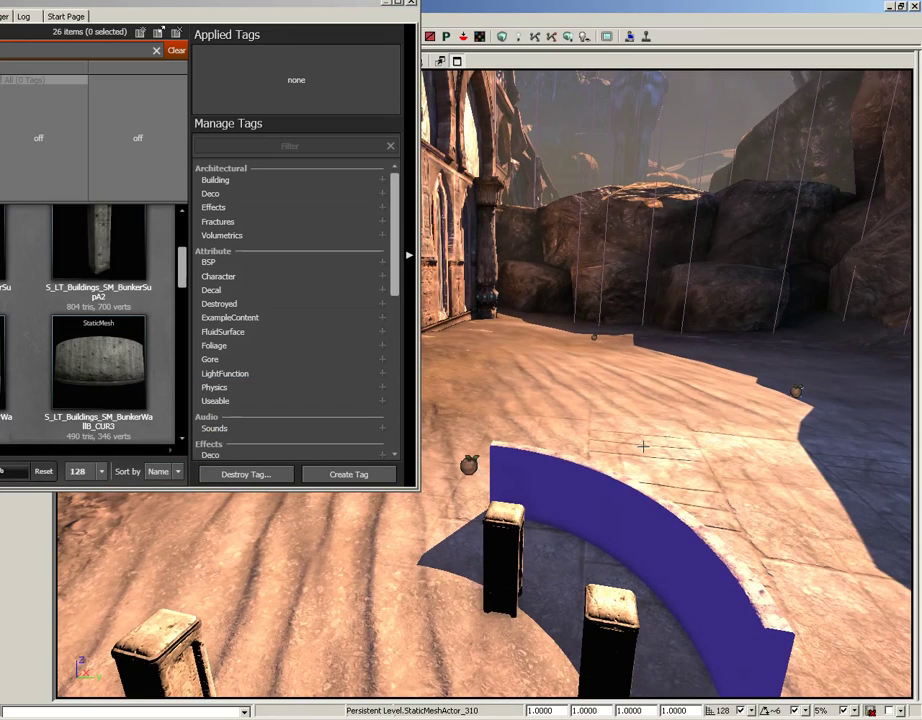
{"action": "left_click_drag", "start_coordinate": [165, 4], "coordinate": [700, 67]}
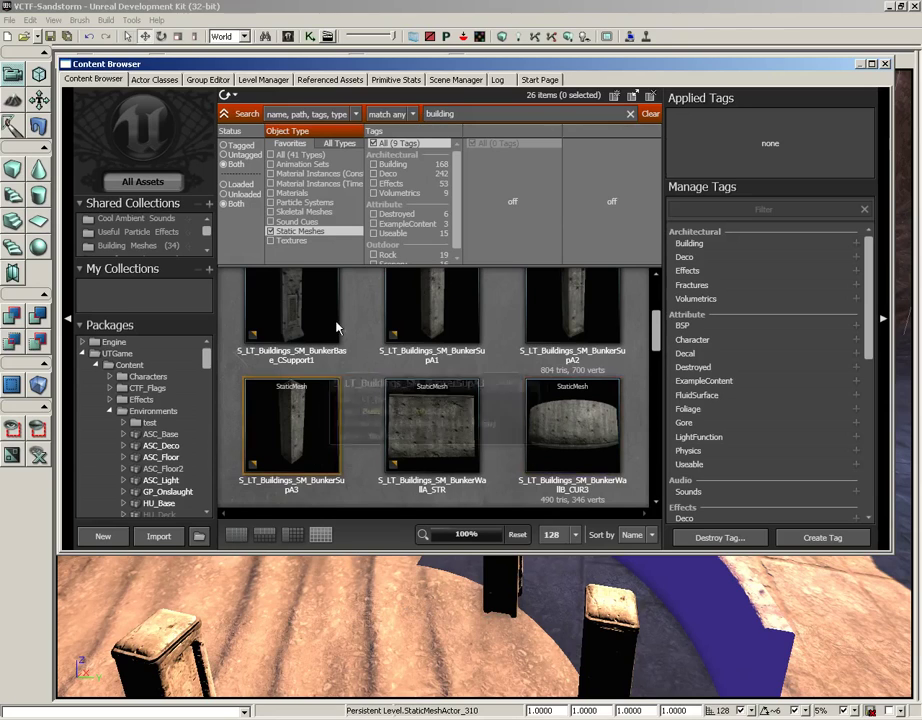
Maximize the Content Browser to show more bunker meshes like BunkerWallC and BunkerWallD
{"action": "left_click", "coordinate": [871, 64]}
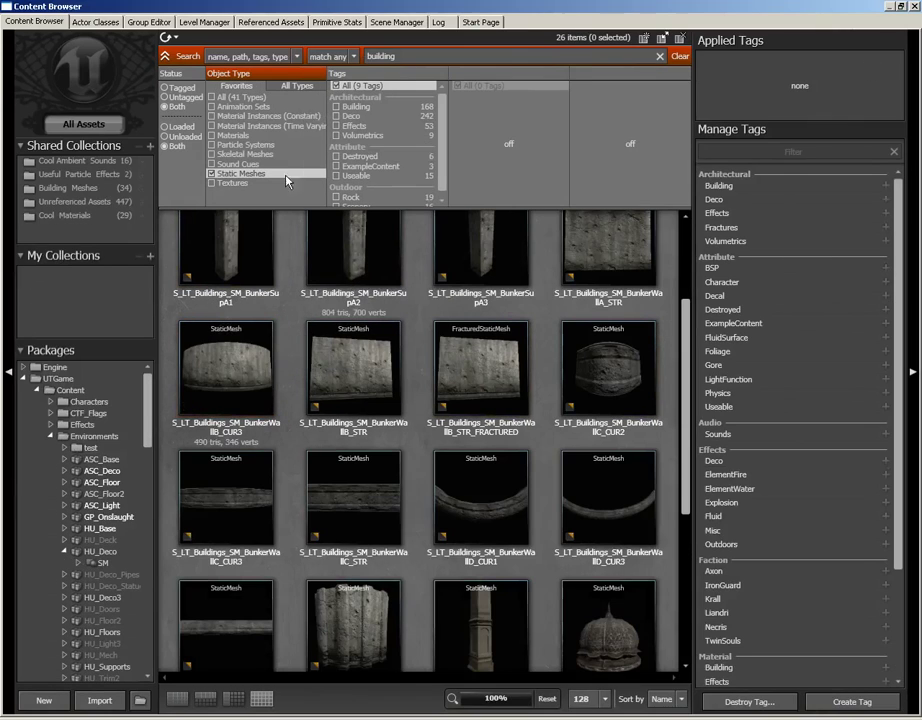